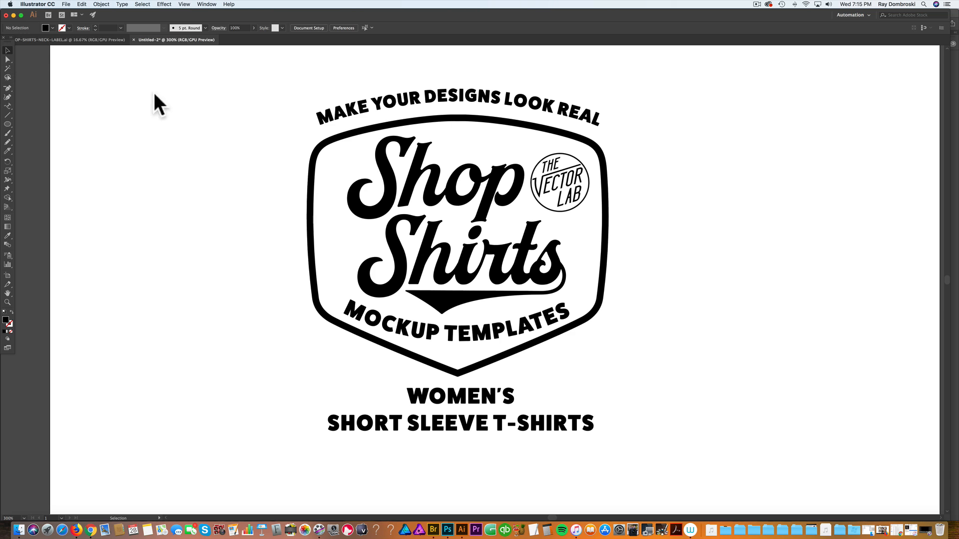
Step: Select and copy all of the Shop Shirts logo artwork, then switch to Photoshop
{"action": "left_click_drag", "start_coordinate": [238, 86], "coordinate": [655, 455]}
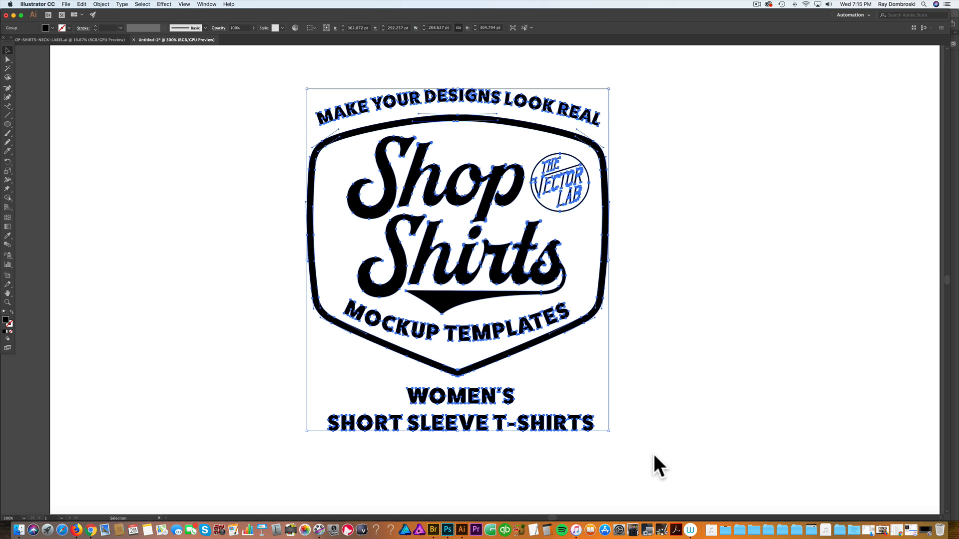
{"action": "key", "text": "super+c"}
{"action": "left_click", "coordinate": [447, 529]}
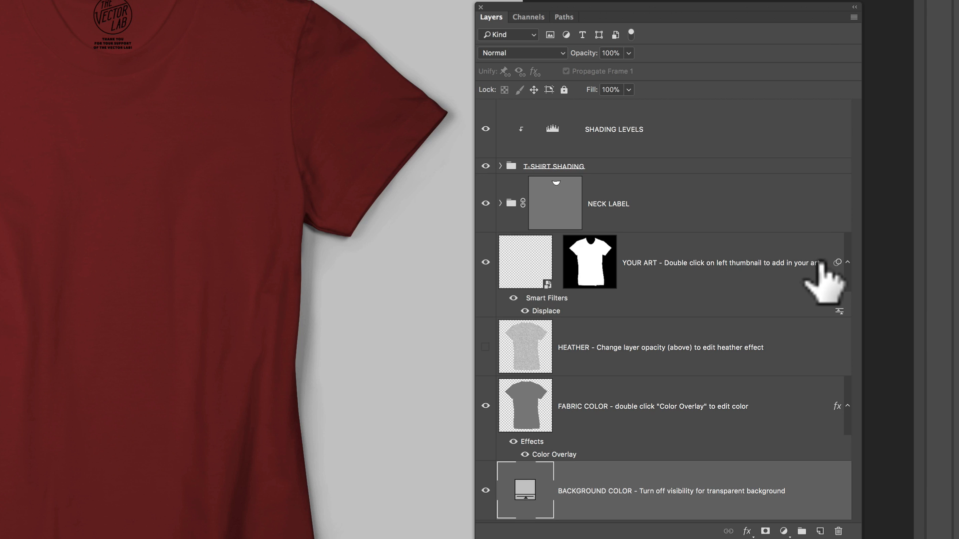
Step: Open the YOUR ART smart object, hide the MAGIC FABRIC TEXTURE layer and show the PLACEMENT GUIDE layer
{"action": "double_click", "coordinate": [524, 270]}
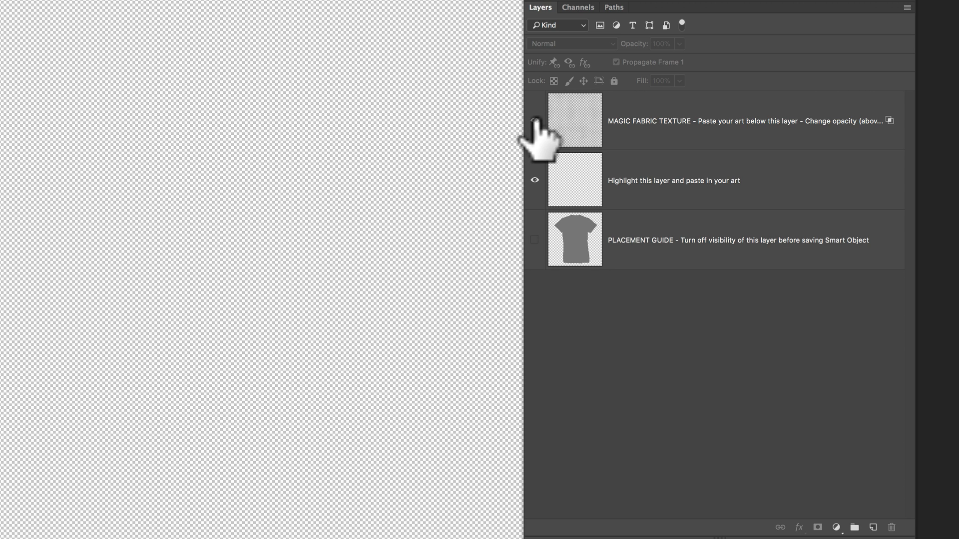
{"action": "left_click", "coordinate": [535, 120]}
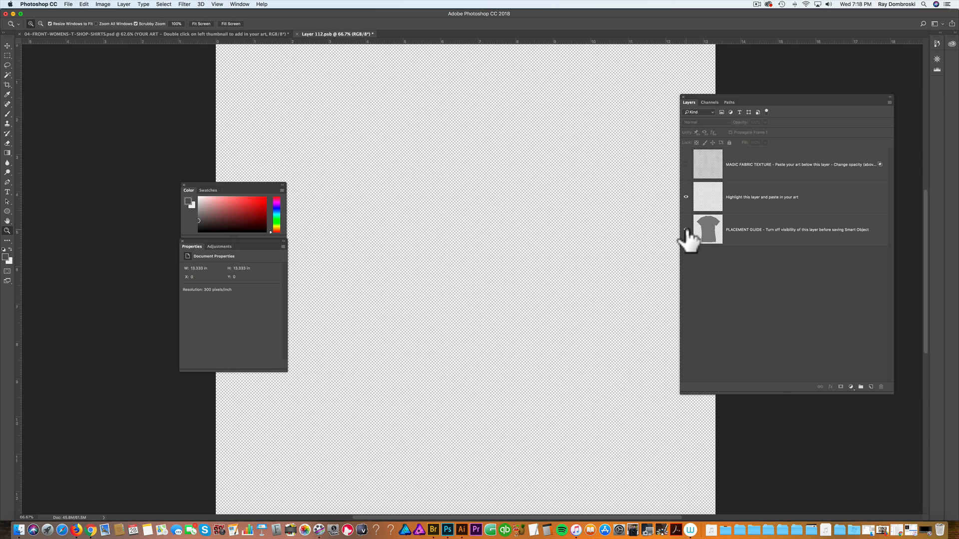
{"action": "left_click", "coordinate": [685, 229]}
Step: Paste the logo into the 'Highlight this layer and paste in your art' layer and scale it to about 3.5 in wide
{"action": "left_click", "coordinate": [802, 195]}
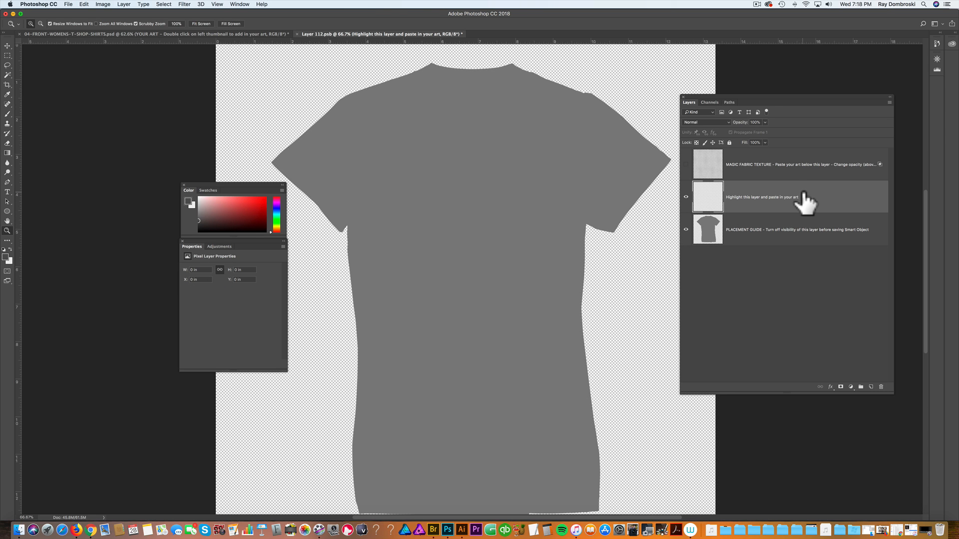
{"action": "key", "text": "cmd+v"}
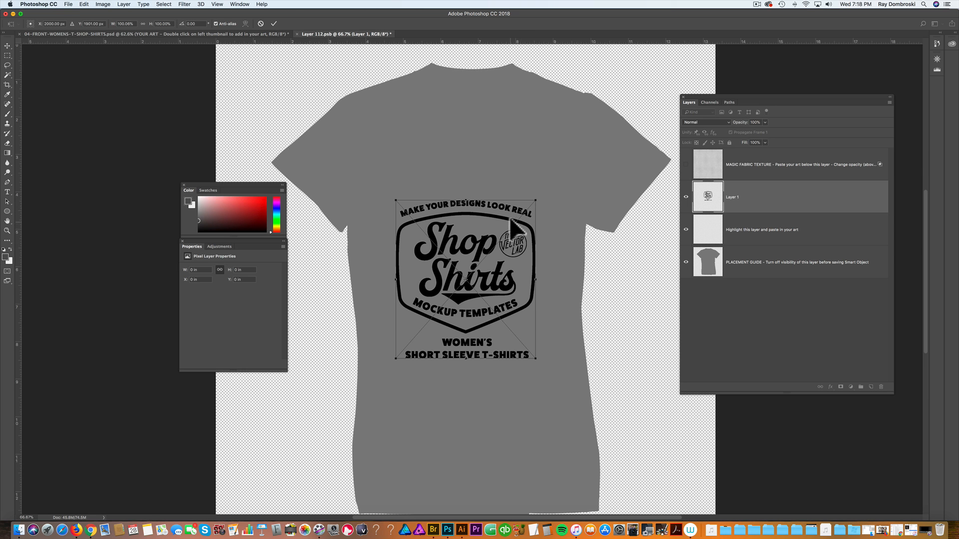
{"action": "left_click_drag", "start_coordinate": [507, 220], "coordinate": [541, 163]}
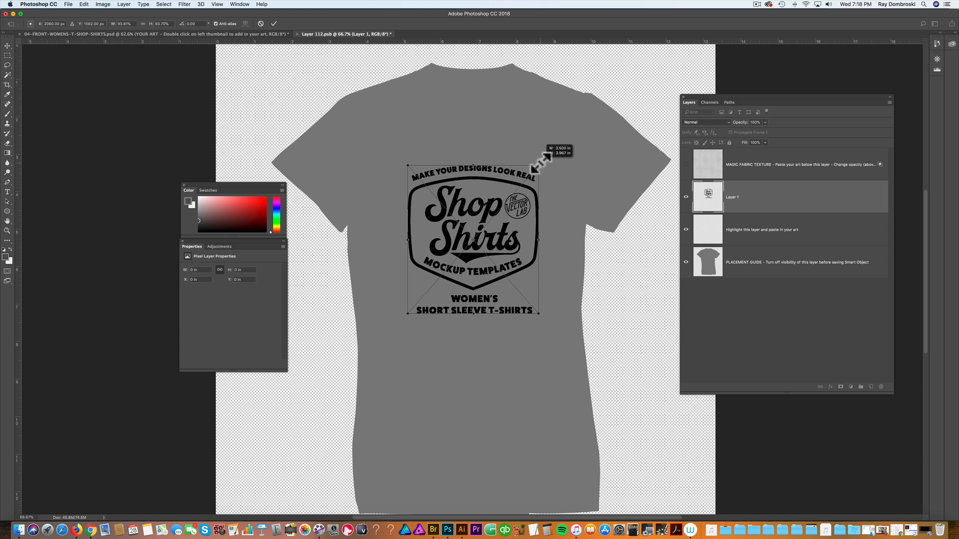
{"action": "key", "text": "Return"}
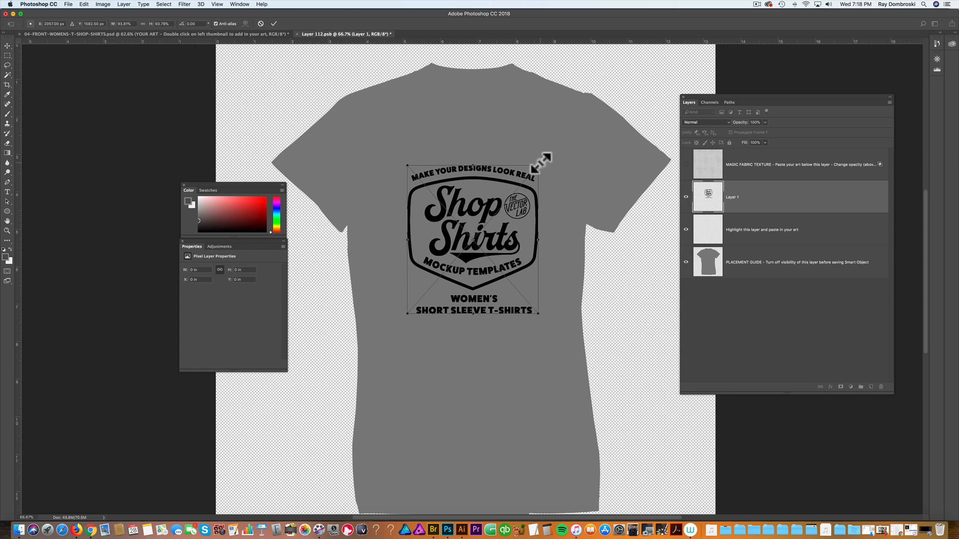
Step: Invert the pasted logo's colours so it becomes white
{"action": "key", "text": "z"}
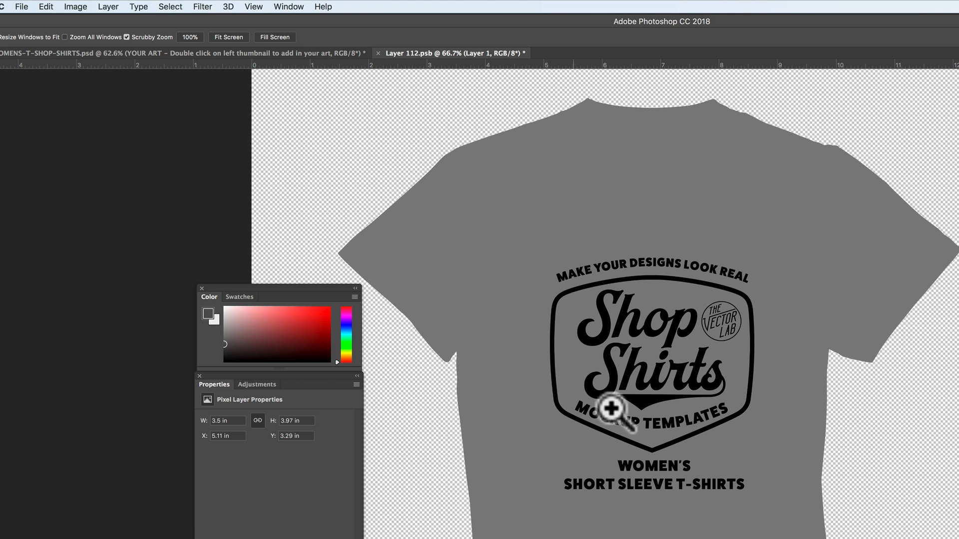
{"action": "left_click", "coordinate": [75, 7]}
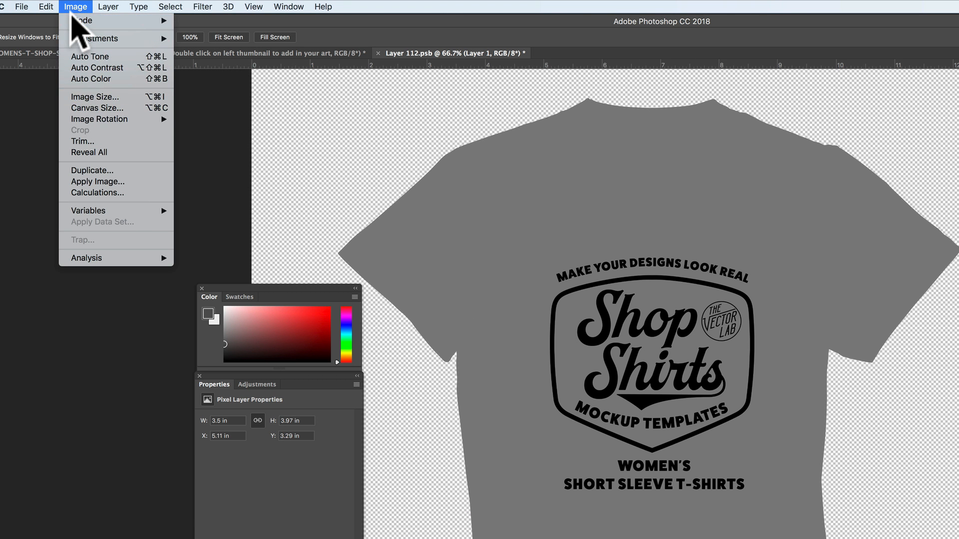
{"action": "mouse_move", "coordinate": [74, 38]}
{"action": "left_click", "coordinate": [224, 175]}
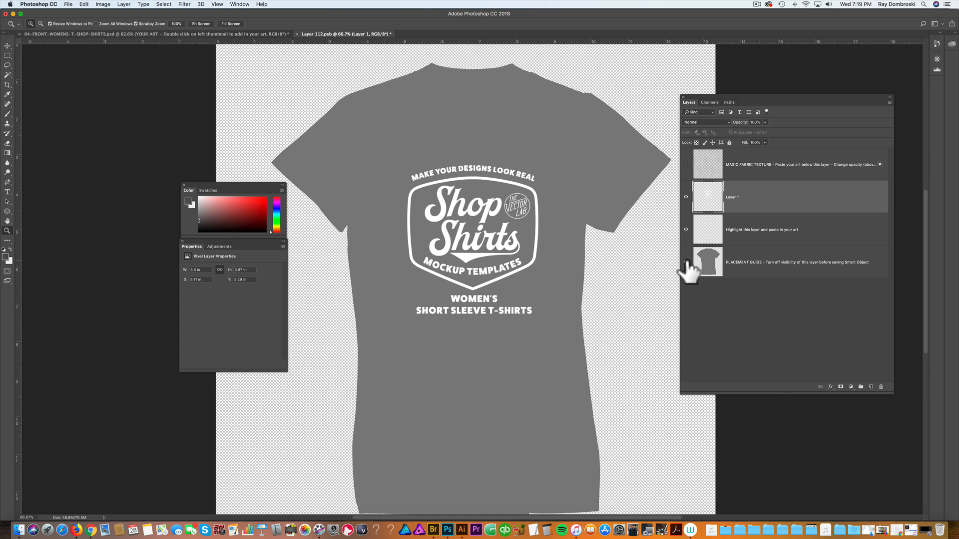
Step: Hide the placement guide, save the smart object and return to the t-shirt mockup document
{"action": "left_click", "coordinate": [686, 262]}
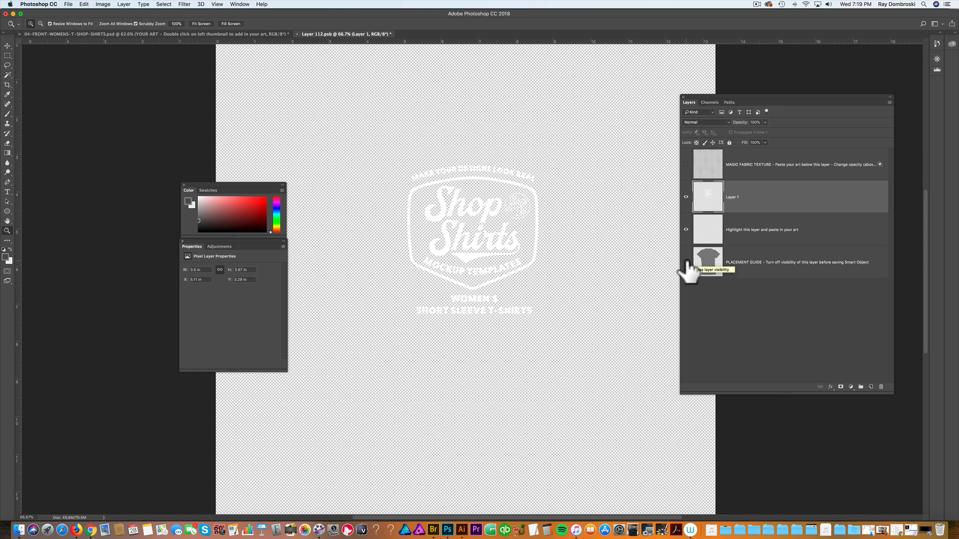
{"action": "key", "text": "super+s"}
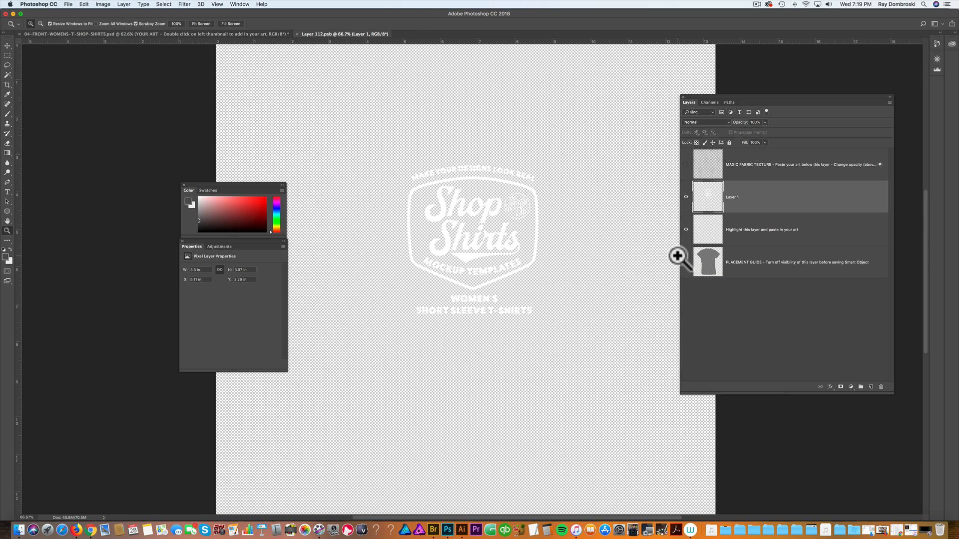
{"action": "left_click", "coordinate": [229, 32]}
{"action": "key", "text": "super+1"}
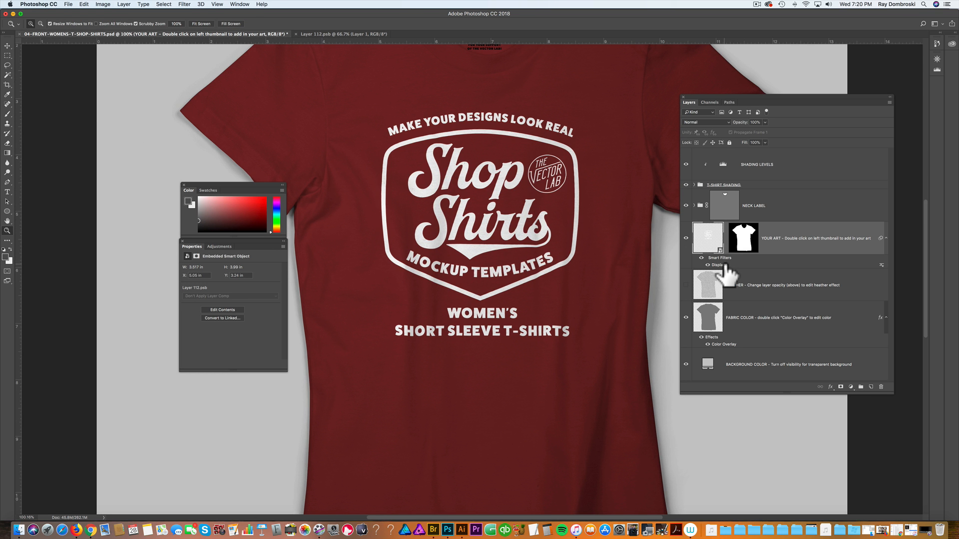
Step: Reopen the YOUR ART smart object, turn the MAGIC FABRIC TEXTURE layer back on, then save and close it
{"action": "left_click", "coordinate": [540, 279]}
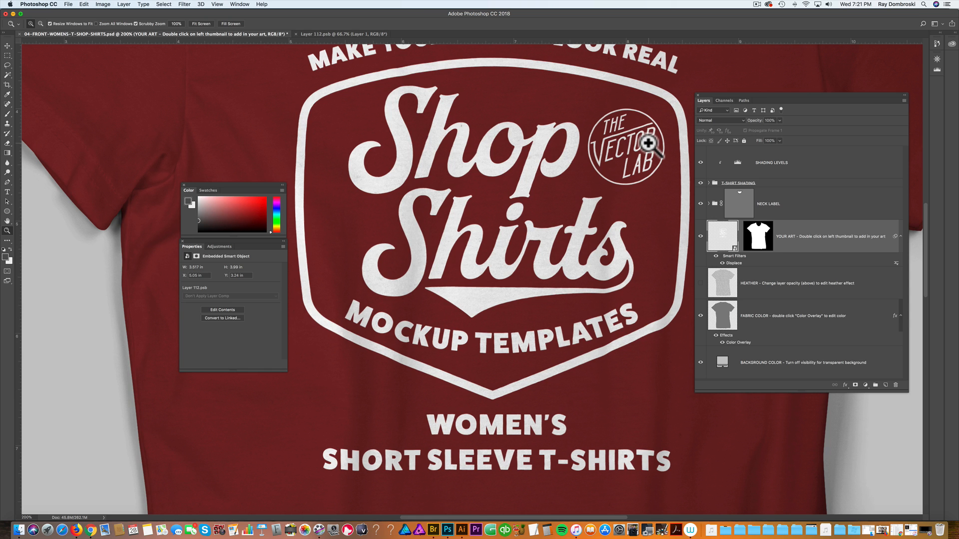
{"action": "double_click", "coordinate": [722, 243]}
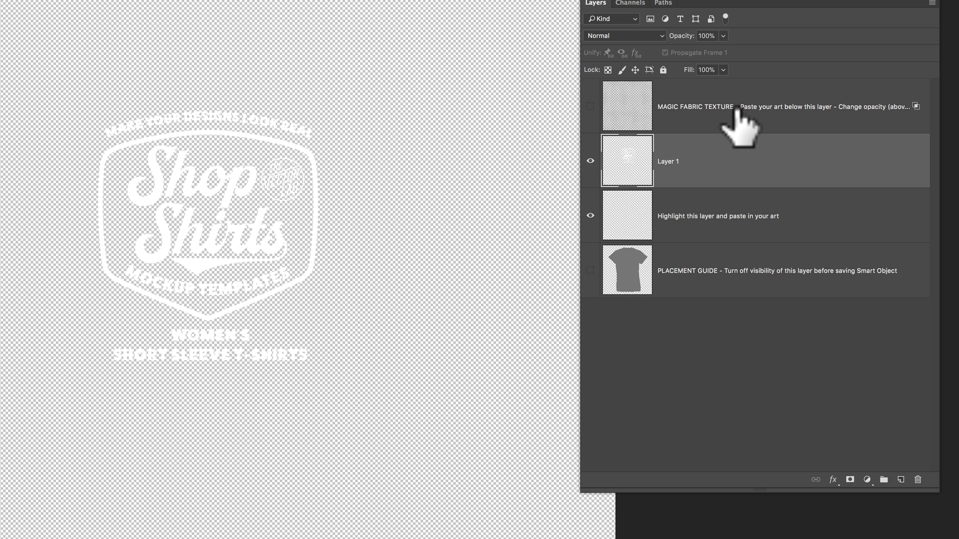
{"action": "left_click", "coordinate": [644, 106]}
{"action": "left_click", "coordinate": [590, 107]}
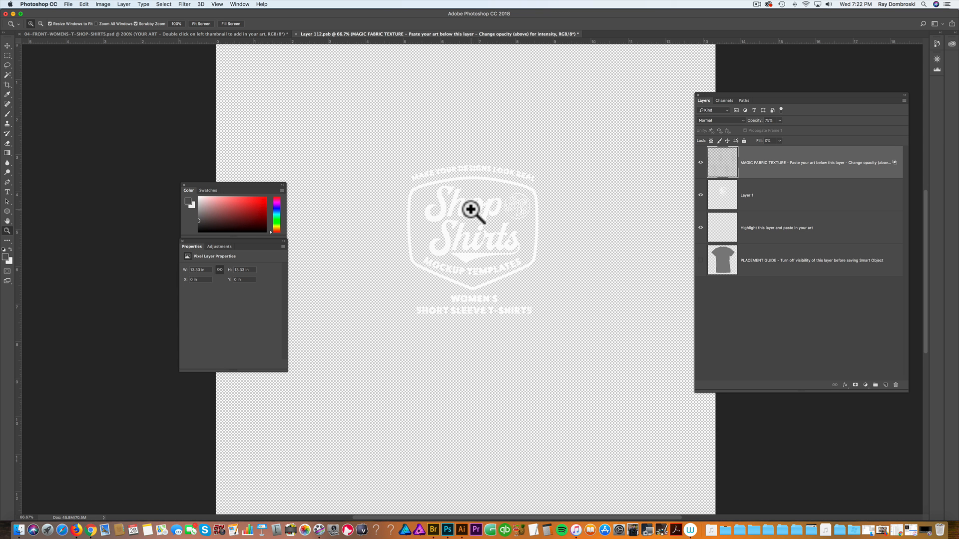
{"action": "key", "text": "super+s"}
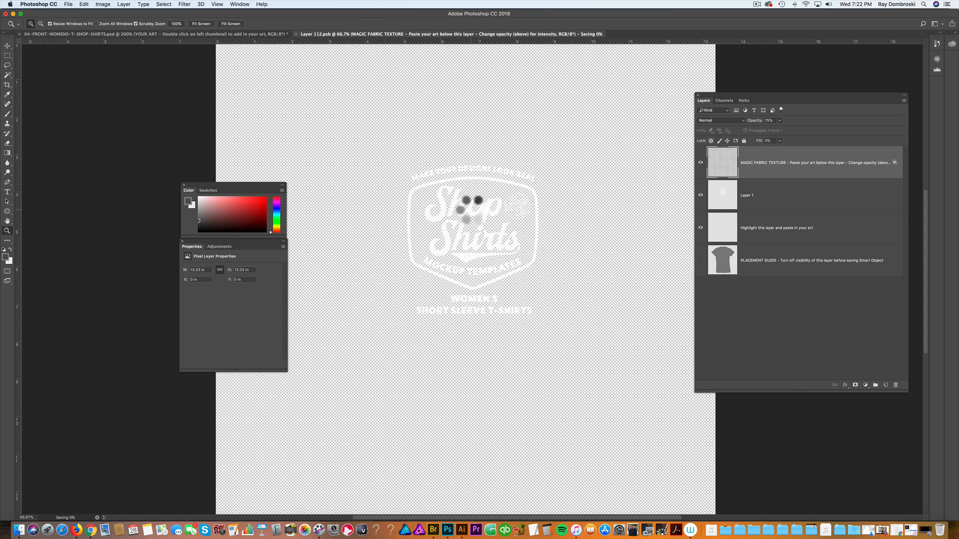
{"action": "key", "text": "super+w"}
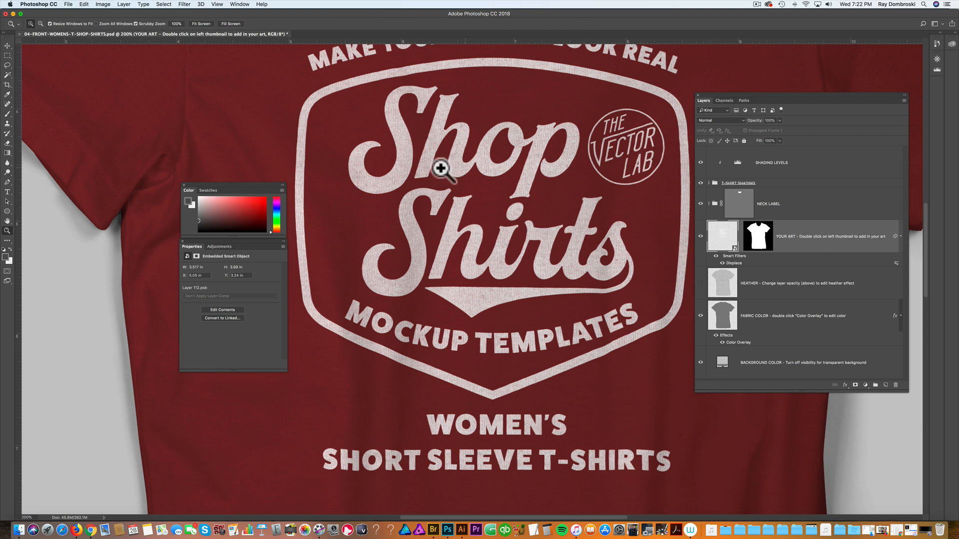
Step: Expand the NECK LABEL group and hide its 'Hide this layer' layer
{"action": "left_click", "coordinate": [507, 269]}
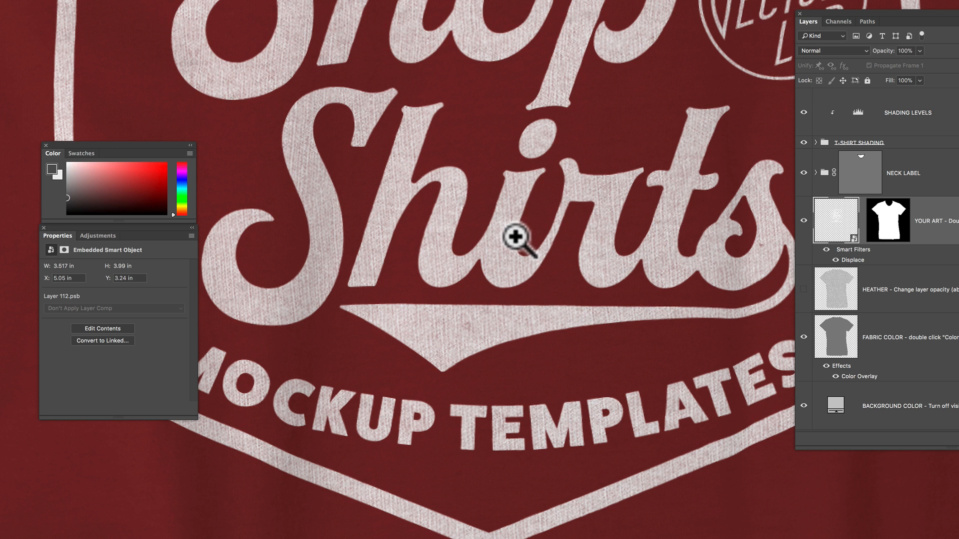
{"action": "left_click", "coordinate": [523, 239], "text": "alt"}
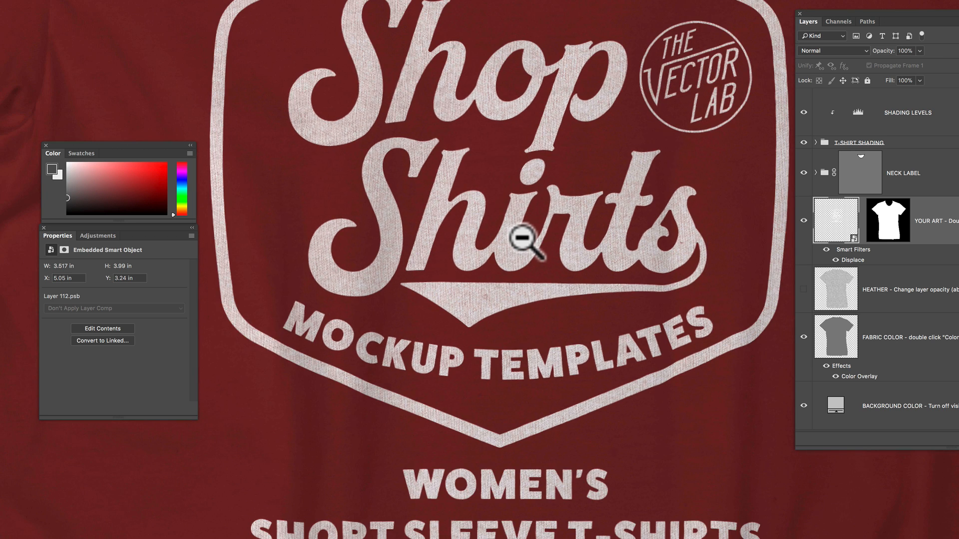
{"action": "left_click", "coordinate": [522, 239], "text": "alt"}
{"action": "left_click", "coordinate": [532, 229]}
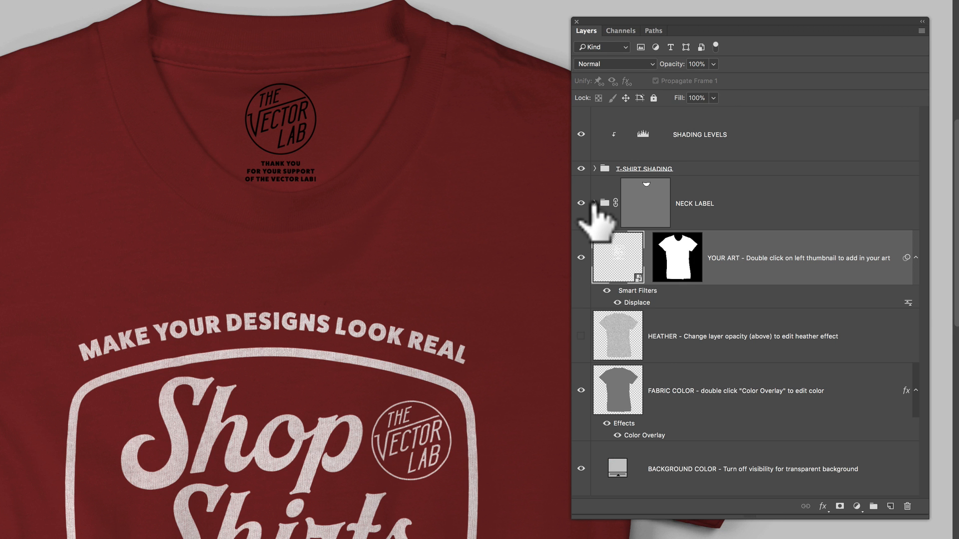
{"action": "left_click", "coordinate": [595, 203]}
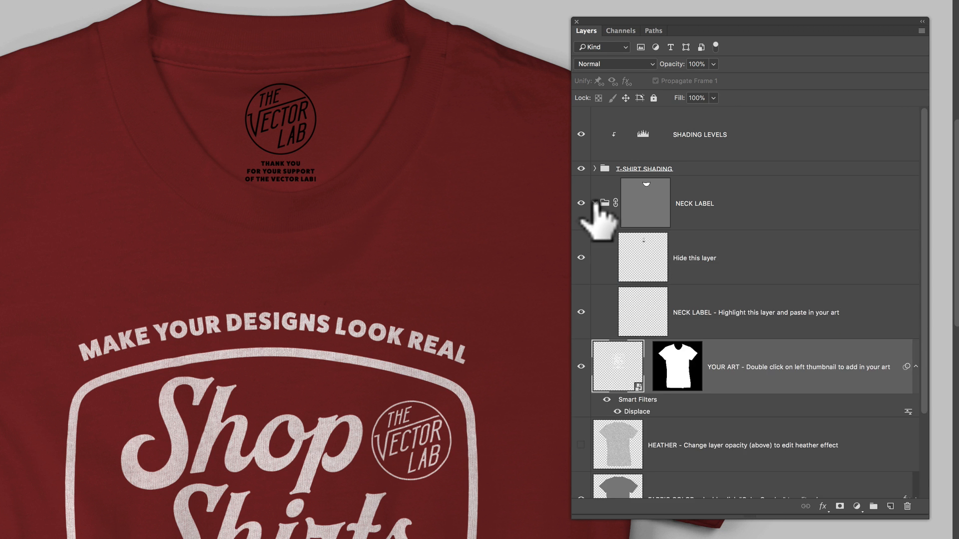
{"action": "left_click", "coordinate": [595, 202]}
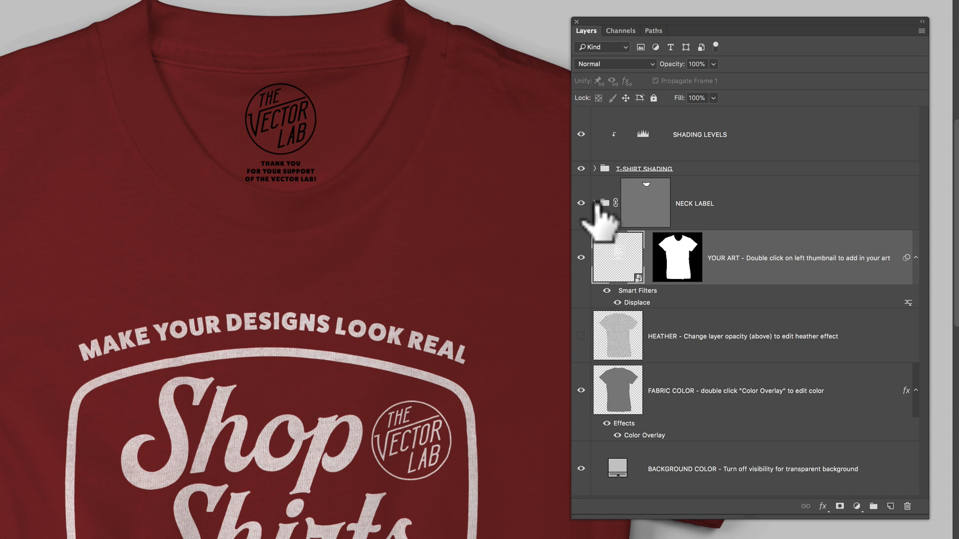
{"action": "left_click", "coordinate": [595, 203]}
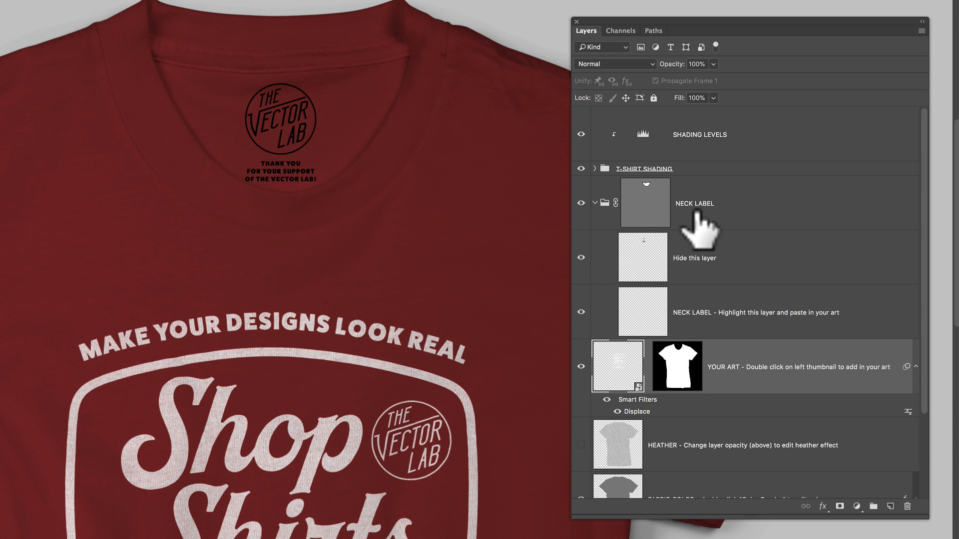
{"action": "left_click", "coordinate": [581, 257]}
{"action": "left_click", "coordinate": [581, 257]}
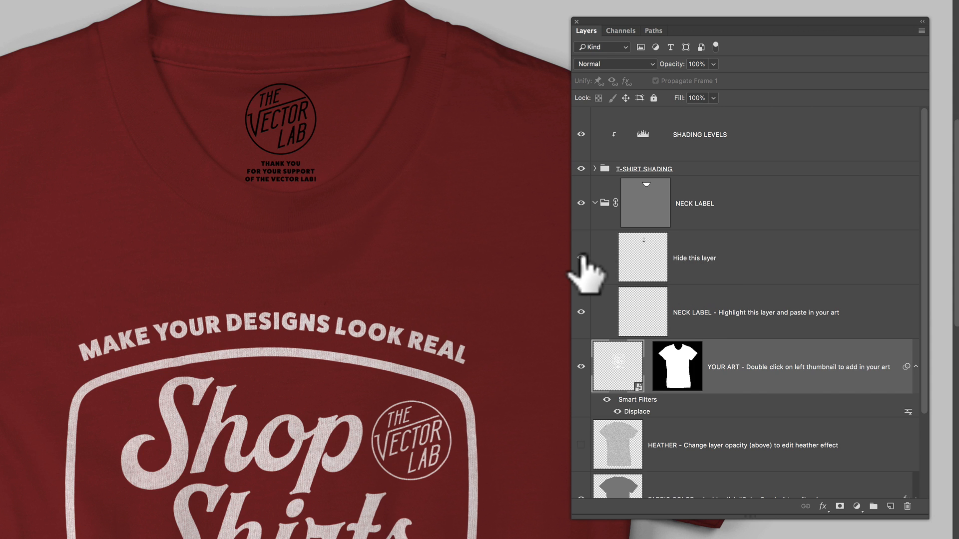
{"action": "left_click", "coordinate": [581, 257]}
Step: Paste the logo into the NECK LABEL paste layer and scale it down to fit inside the neckline
{"action": "left_click", "coordinate": [713, 320]}
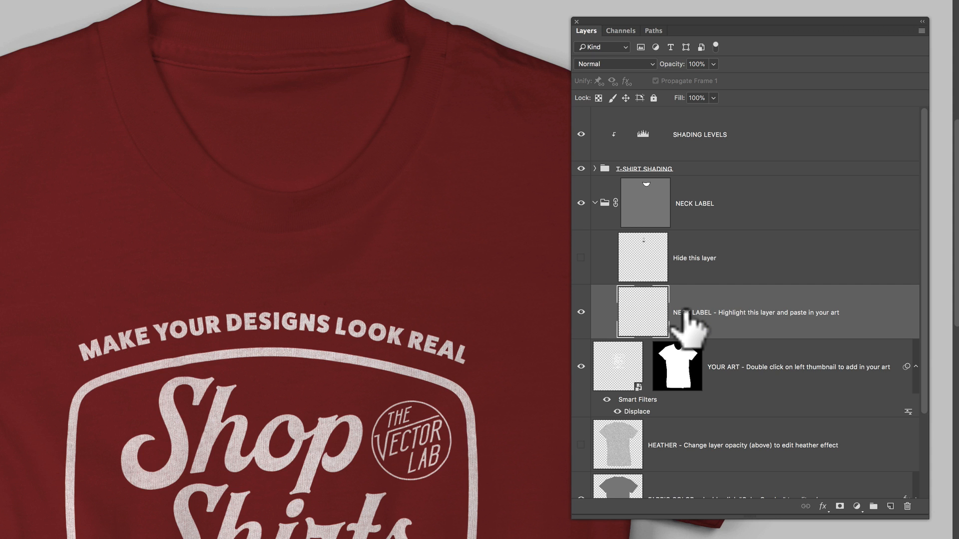
{"action": "key", "text": "super+v"}
{"action": "left_click", "coordinate": [517, 232]}
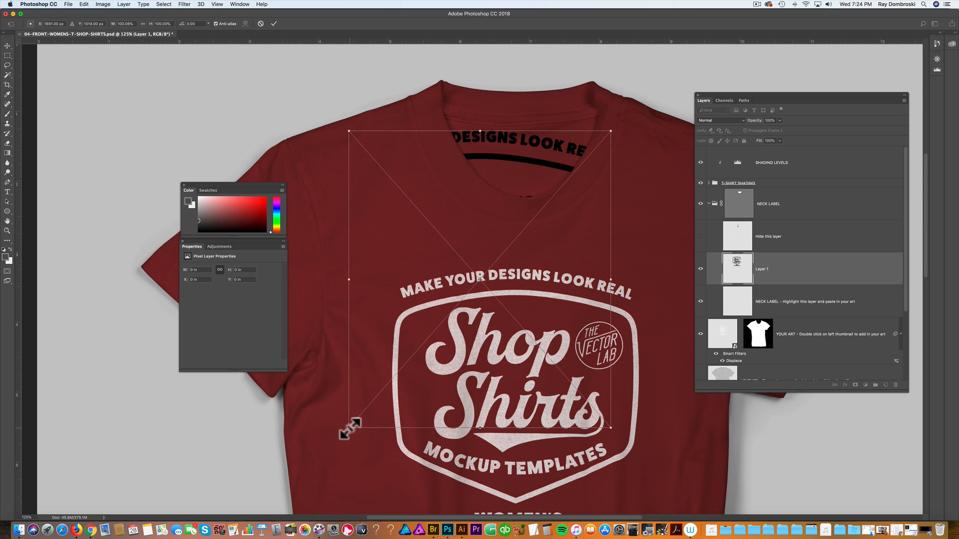
{"action": "left_click_drag", "start_coordinate": [350, 429], "coordinate": [489, 189]}
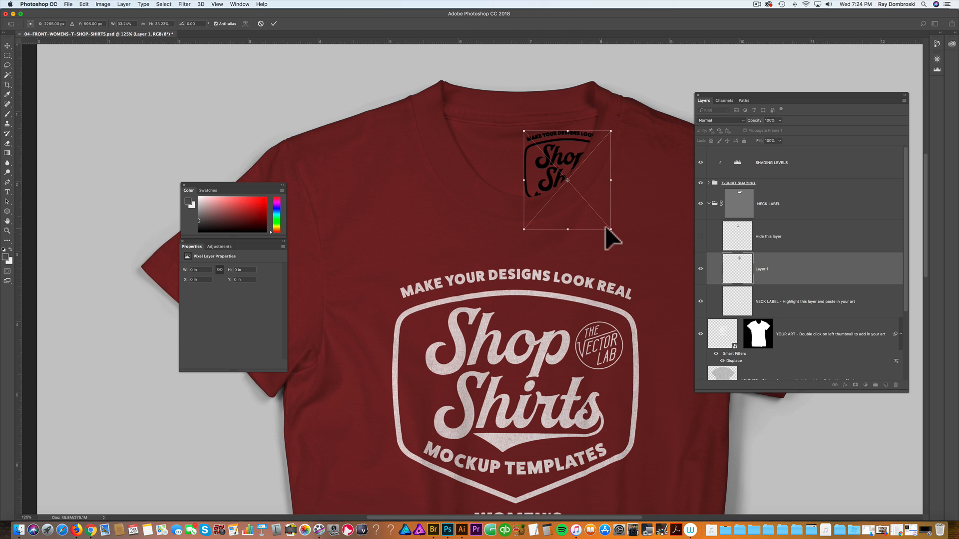
{"action": "left_click_drag", "start_coordinate": [611, 230], "coordinate": [584, 199]}
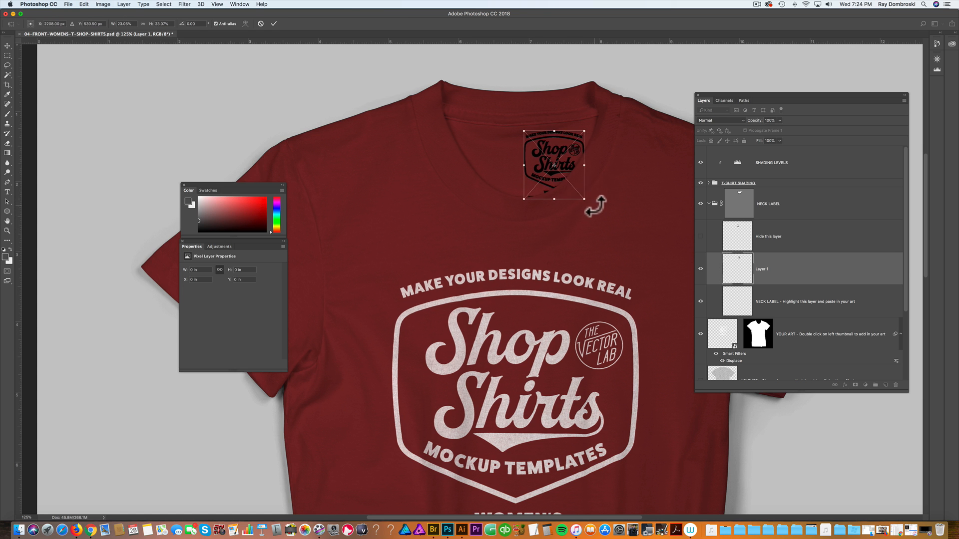
{"action": "scroll", "coordinate": [584, 198], "scroll_direction": "up", "scroll_amount": 3}
{"action": "key", "text": "Return"}
Step: Invert the neck label logo's colours so it becomes white
{"action": "key", "text": "z"}
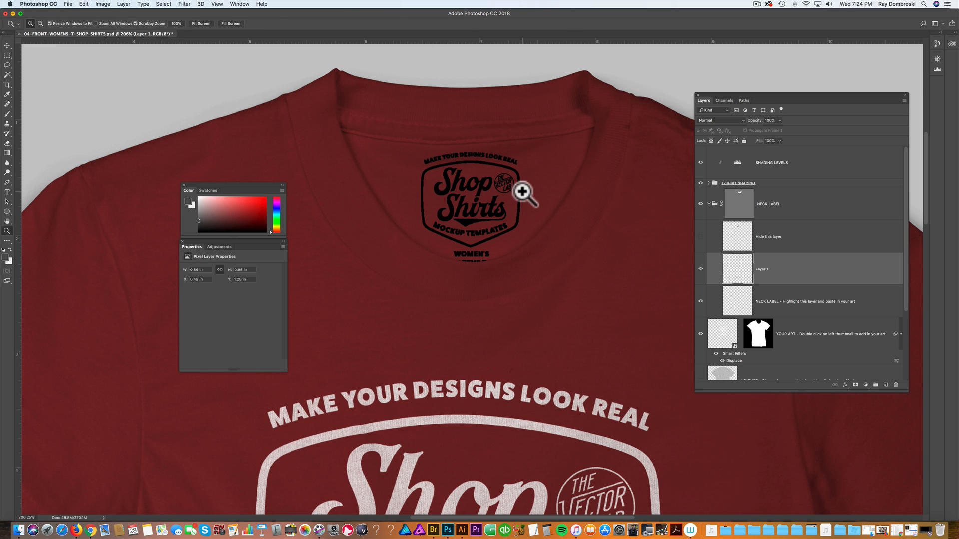
{"action": "left_click", "coordinate": [478, 259]}
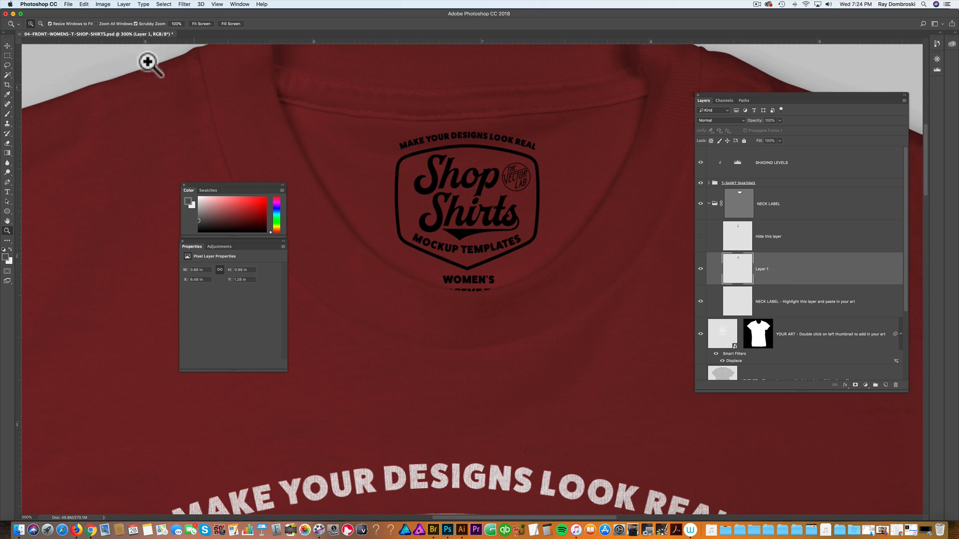
{"action": "left_click", "coordinate": [103, 4]}
{"action": "mouse_move", "coordinate": [113, 22]}
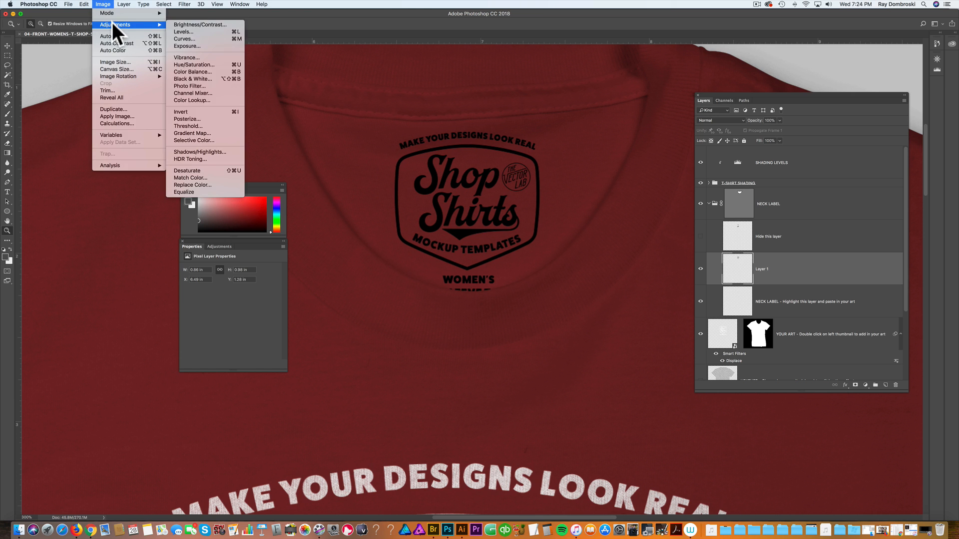
{"action": "left_click", "coordinate": [223, 111]}
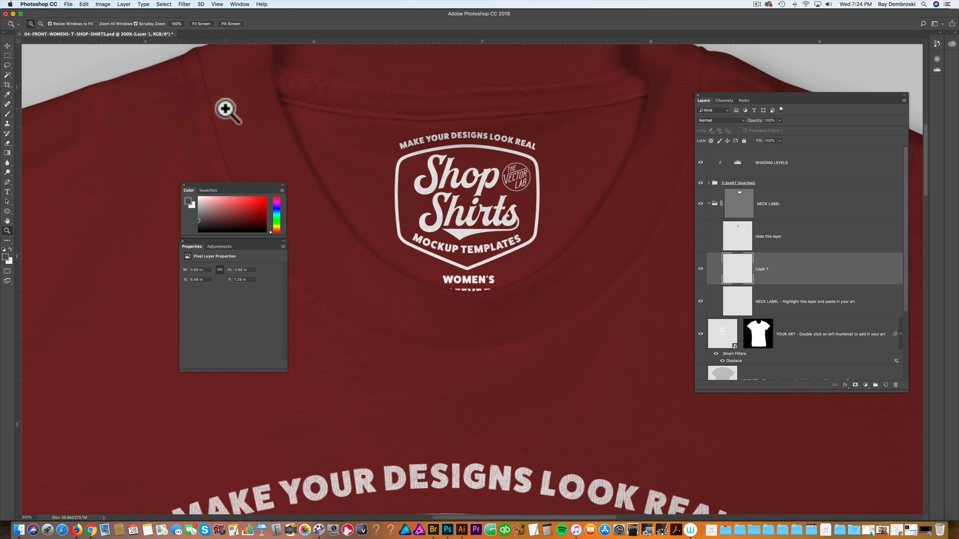
{"action": "key", "text": "super+minus"}
{"action": "key", "text": "super+minus"}
{"action": "key", "text": "super+minus"}
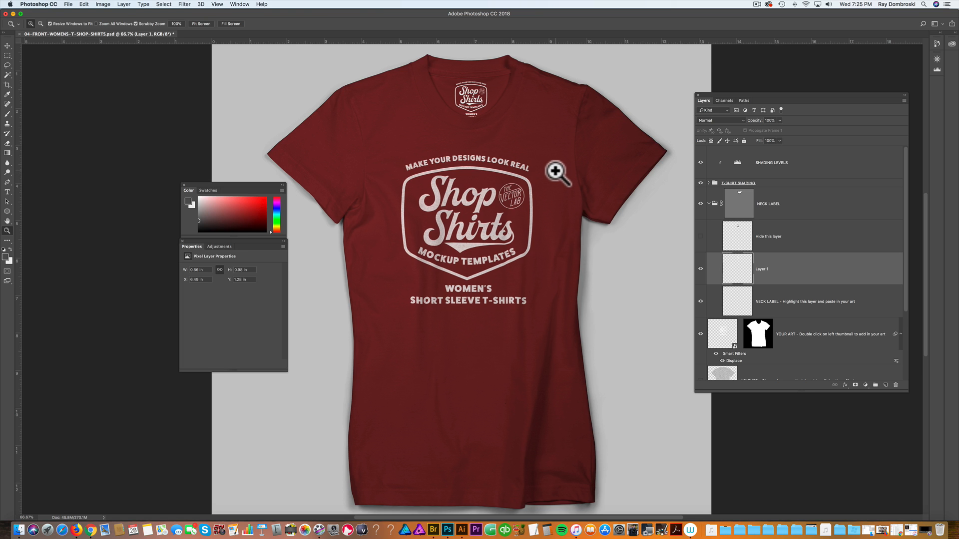
Step: Collapse the NECK LABEL group and change the FABRIC COLOR layer's Color Overlay to white
{"action": "left_click", "coordinate": [709, 203]}
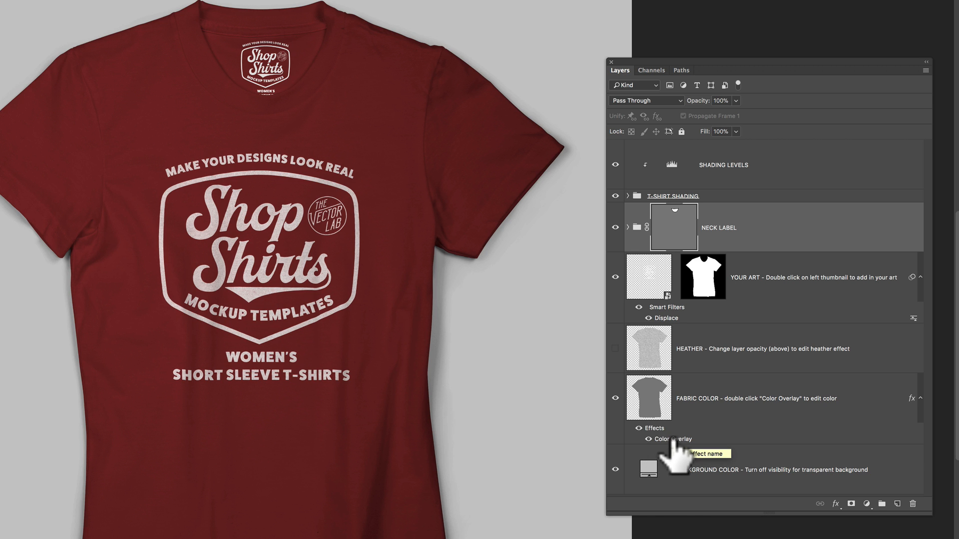
{"action": "double_click", "coordinate": [674, 439]}
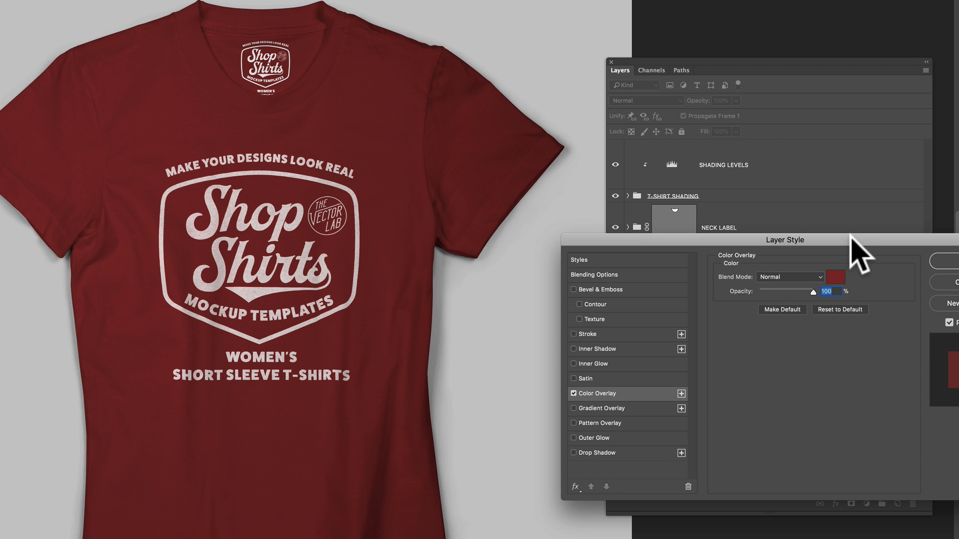
{"action": "left_click_drag", "start_coordinate": [851, 236], "coordinate": [570, 272]}
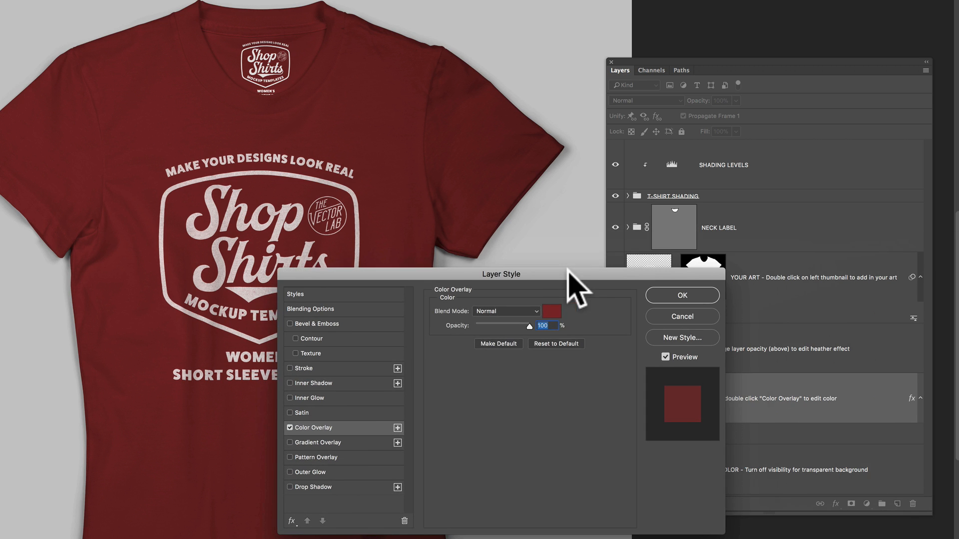
{"action": "left_click", "coordinate": [554, 313]}
{"action": "left_click_drag", "start_coordinate": [602, 400], "coordinate": [579, 363]}
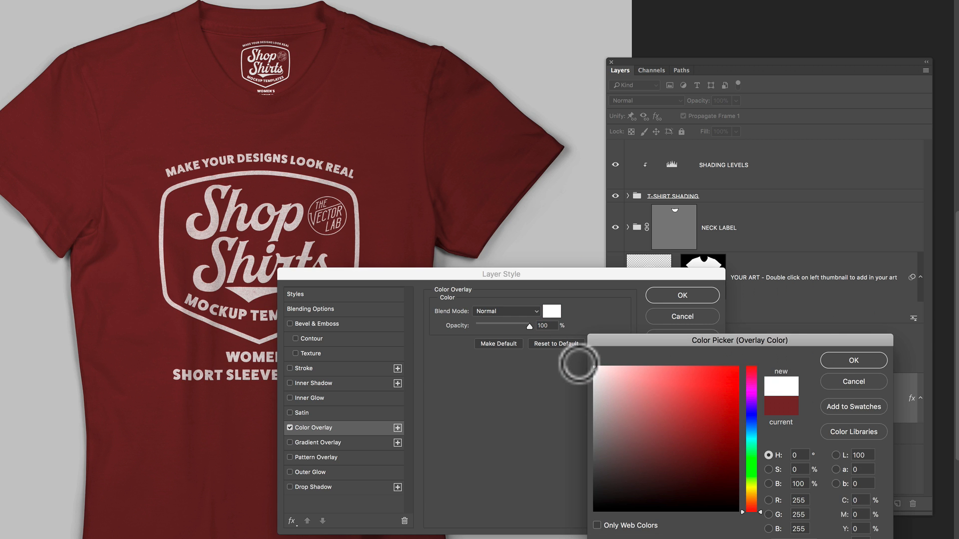
{"action": "left_click", "coordinate": [851, 361]}
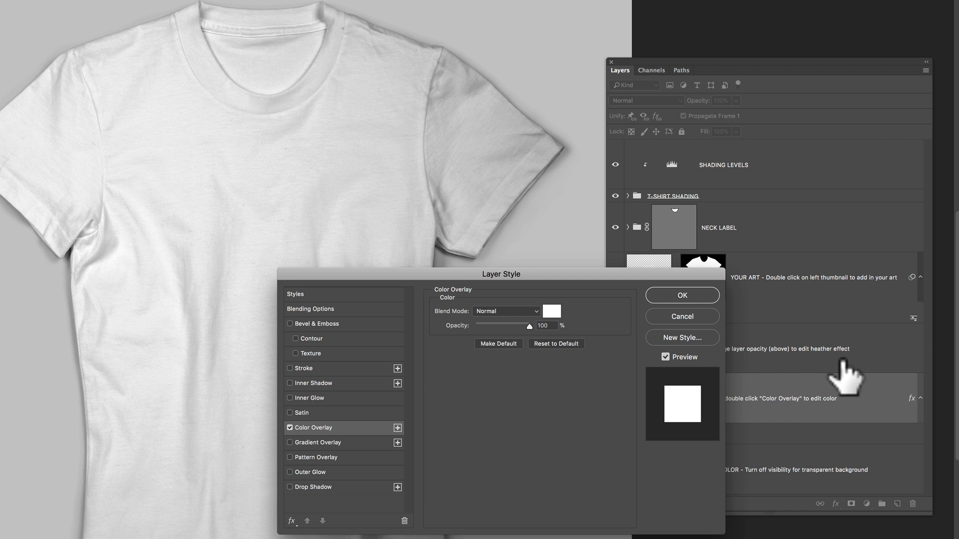
{"action": "left_click", "coordinate": [683, 296]}
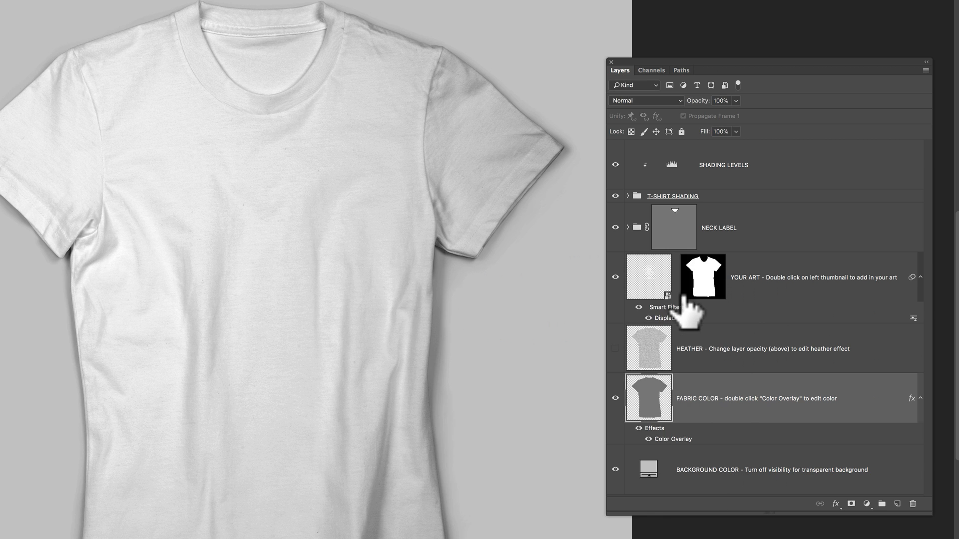
Step: Open the YOUR ART smart object, invert the logo so it turns dark, save it and return to the mockup
{"action": "double_click", "coordinate": [652, 282]}
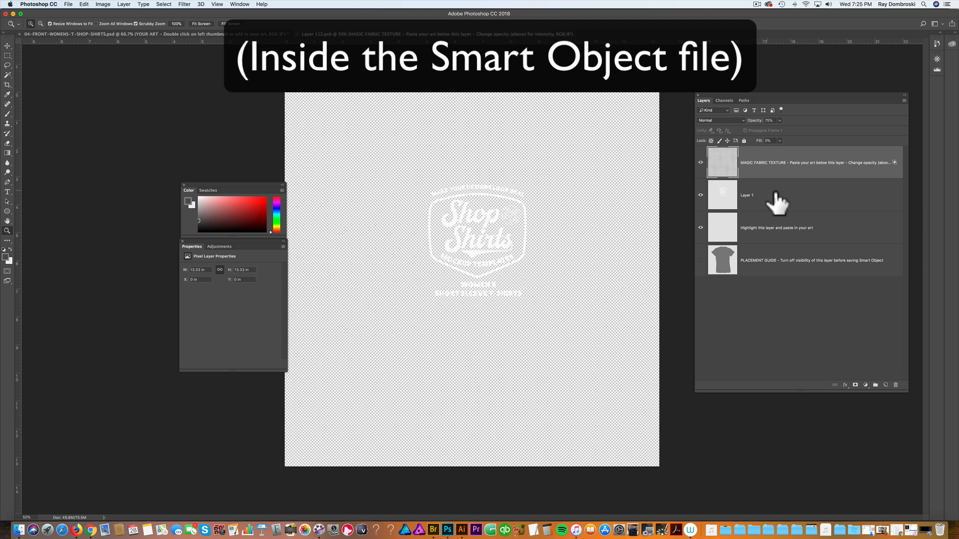
{"action": "left_click", "coordinate": [106, 4]}
{"action": "mouse_move", "coordinate": [131, 25]}
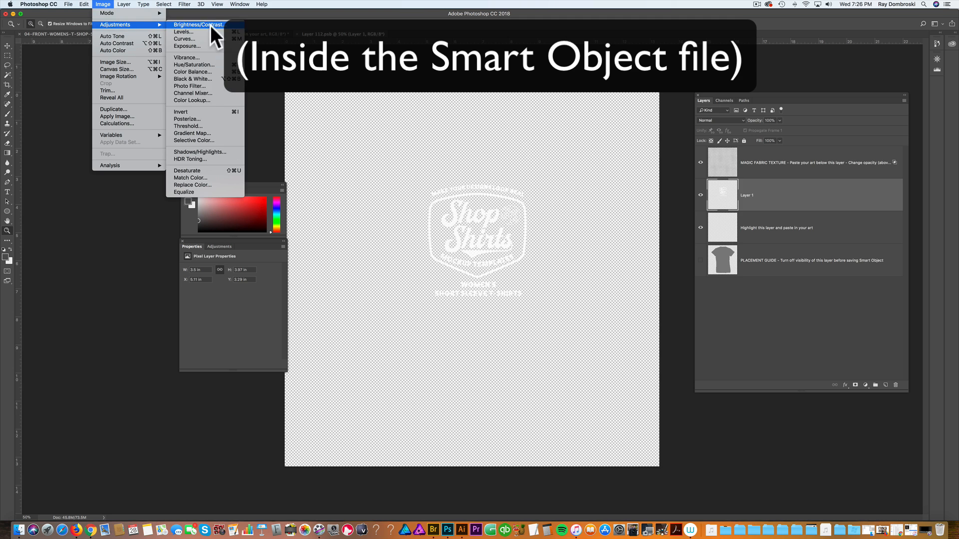
{"action": "left_click", "coordinate": [210, 111]}
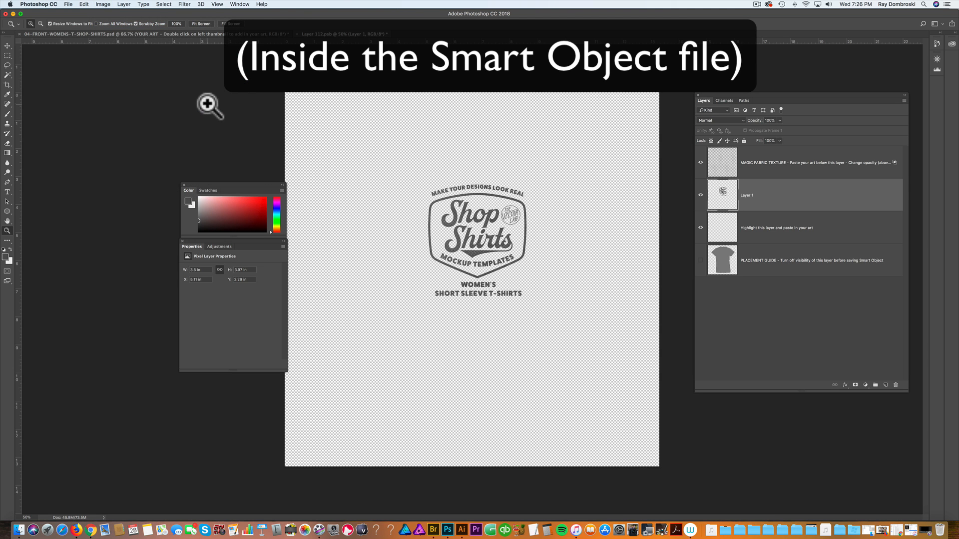
{"action": "key", "text": "super+s"}
{"action": "left_click", "coordinate": [207, 35]}
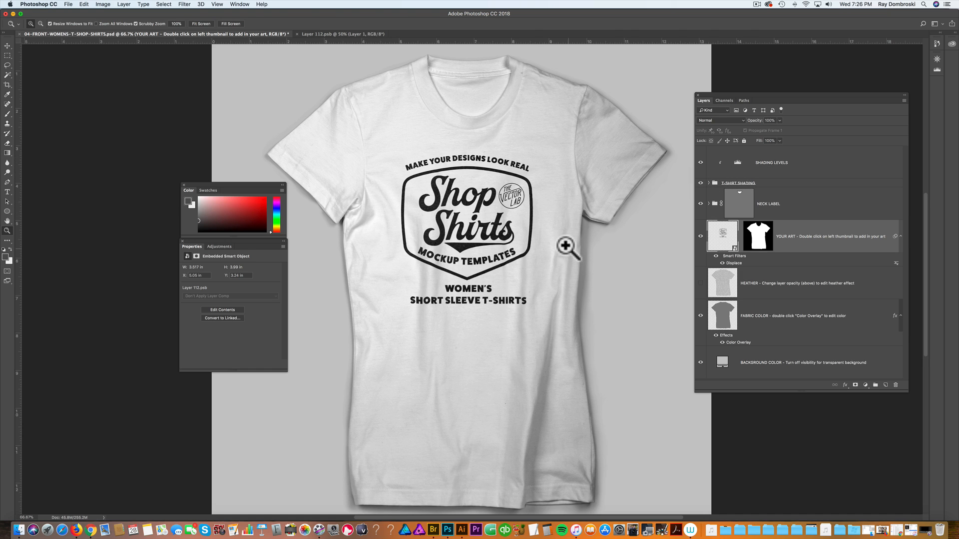
Step: Adjust the SHADING LEVELS layer by moving its black input slider lower
{"action": "scroll", "coordinate": [565, 242], "scroll_direction": "down", "scroll_amount": 2}
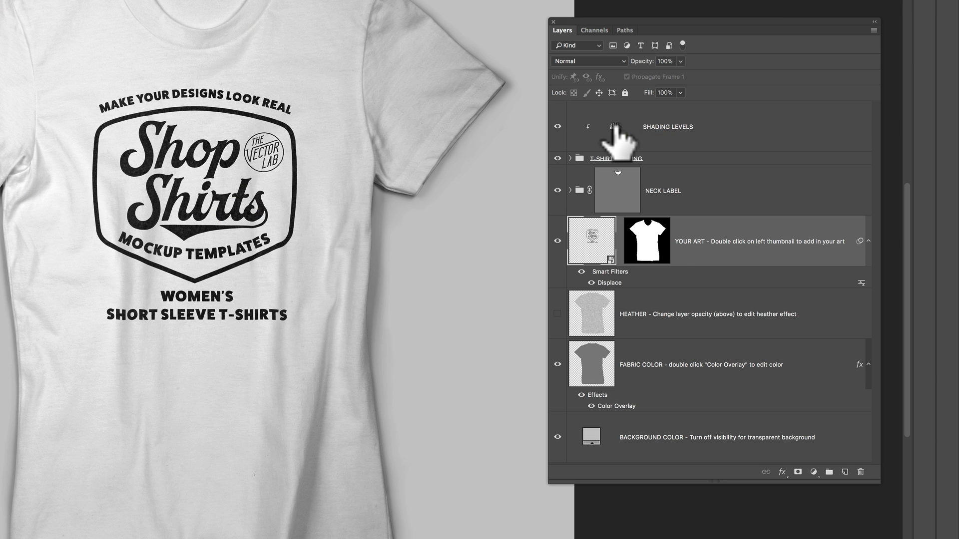
{"action": "left_click", "coordinate": [738, 166]}
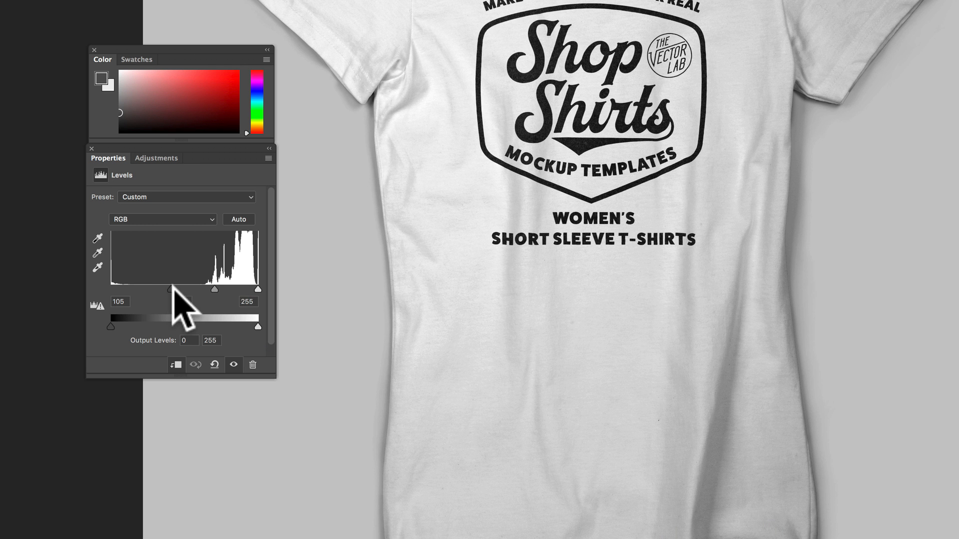
{"action": "left_click_drag", "start_coordinate": [168, 286], "coordinate": [129, 286]}
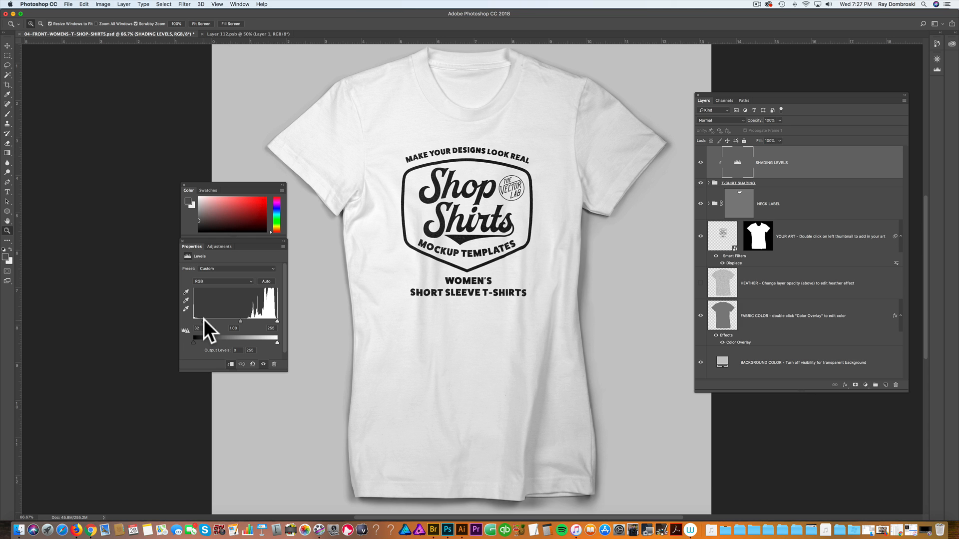
Step: Change the FABRIC COLOR layer's Color Overlay to dark grey 2f2f2f
{"action": "left_click", "coordinate": [700, 284]}
{"action": "double_click", "coordinate": [737, 345]}
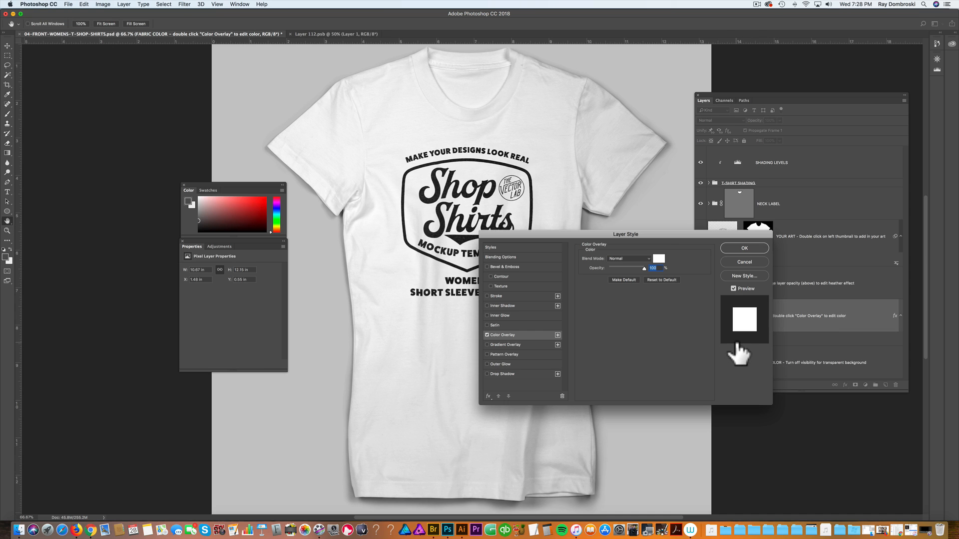
{"action": "left_click", "coordinate": [659, 260]}
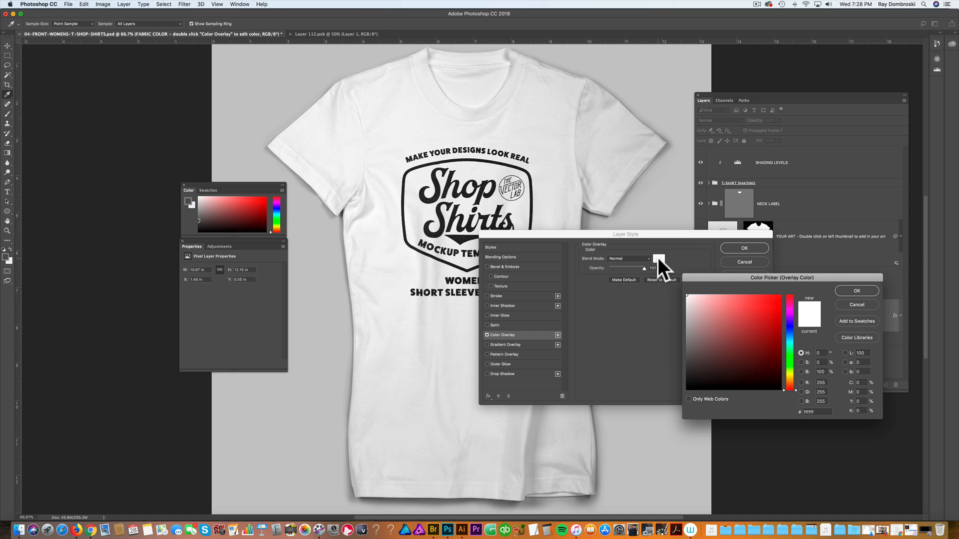
{"action": "left_click_drag", "start_coordinate": [696, 346], "coordinate": [681, 392]}
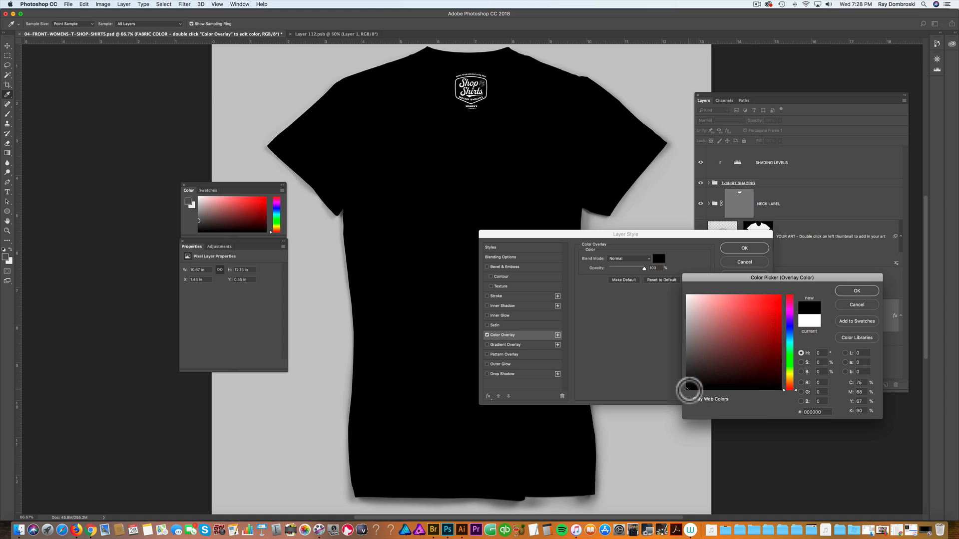
{"action": "left_click_drag", "start_coordinate": [691, 392], "coordinate": [687, 370]}
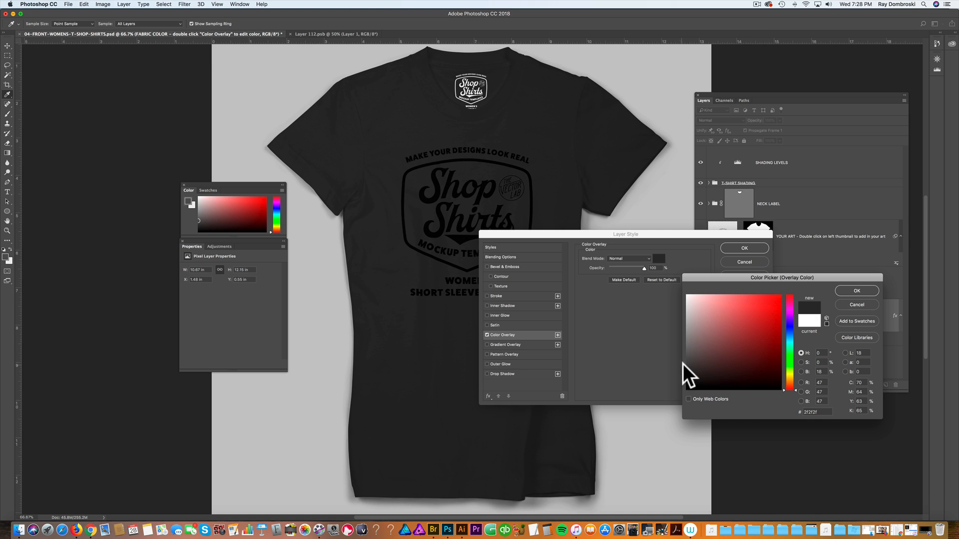
{"action": "left_click", "coordinate": [857, 292]}
{"action": "left_click", "coordinate": [745, 249]}
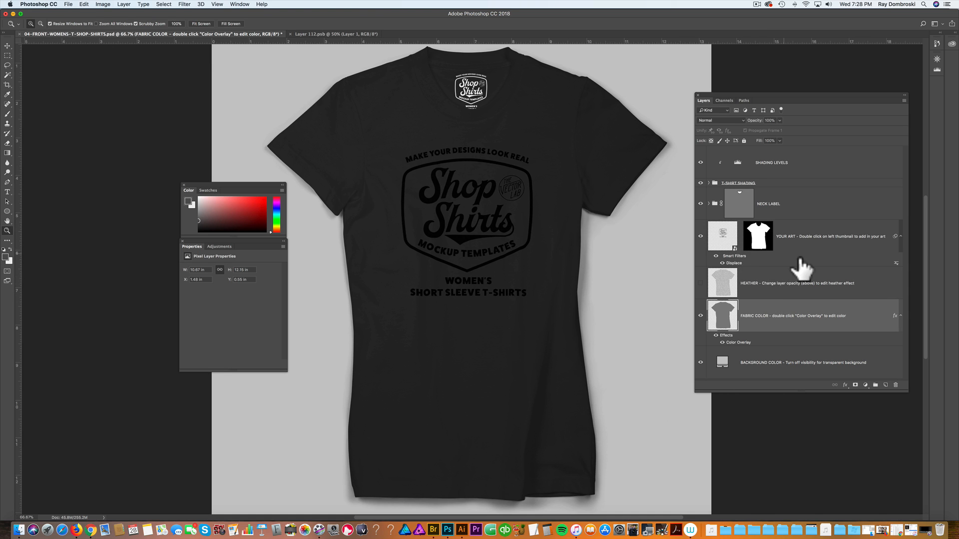
Step: Darken the shirt shading by moving the SHADING LEVELS black input slider higher
{"action": "left_click", "coordinate": [740, 170]}
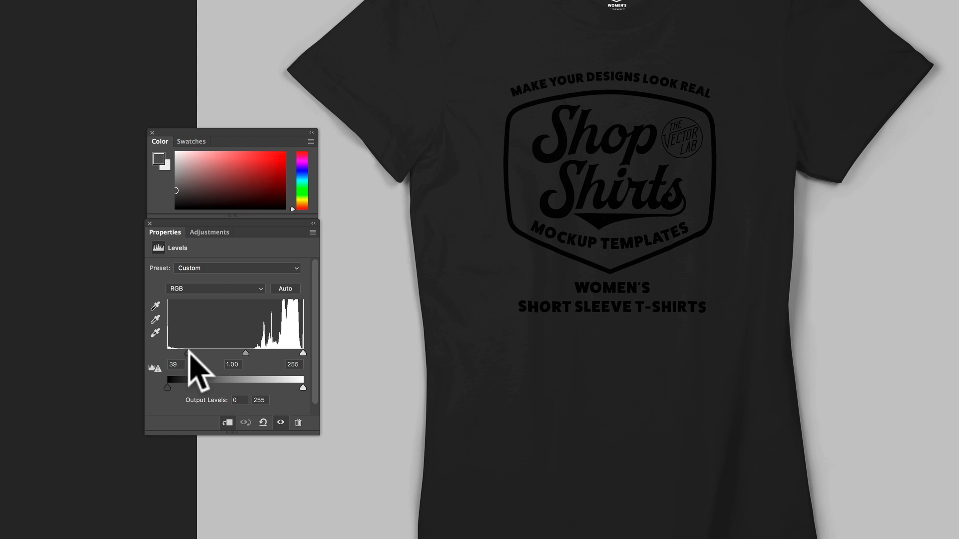
{"action": "left_click_drag", "start_coordinate": [203, 321], "coordinate": [251, 320]}
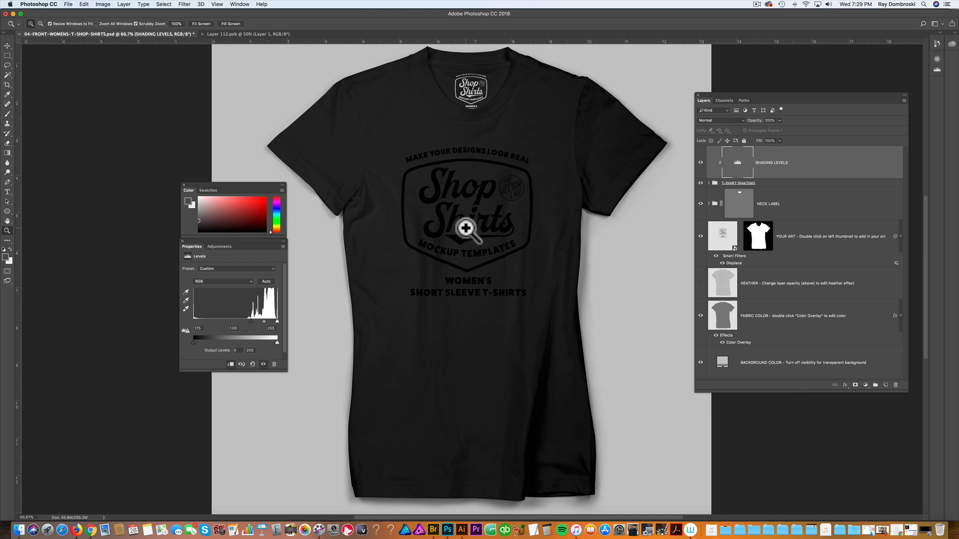
Step: Open the YOUR ART smart object, invert the logo back to white, save it and return to the mockup
{"action": "double_click", "coordinate": [722, 239]}
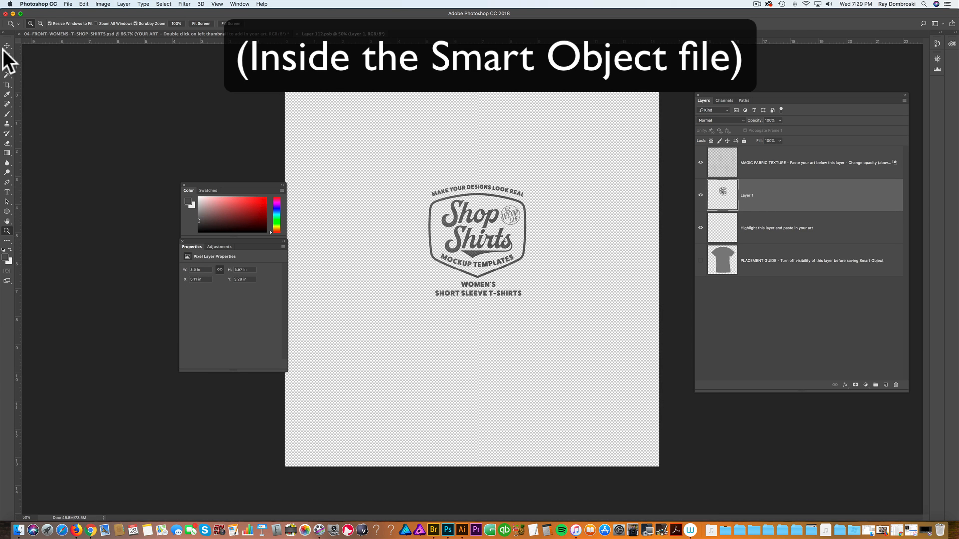
{"action": "left_click", "coordinate": [102, 5]}
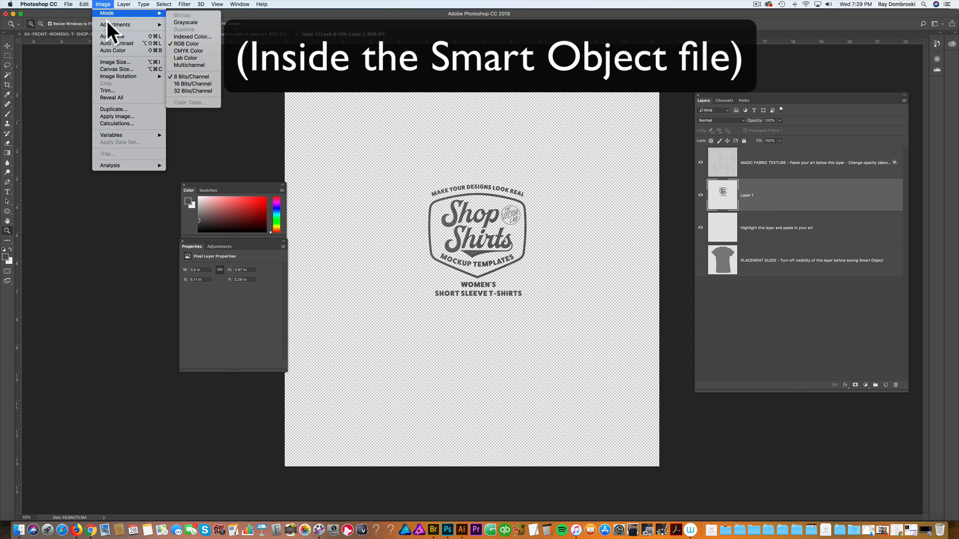
{"action": "mouse_move", "coordinate": [108, 24]}
{"action": "left_click", "coordinate": [199, 112]}
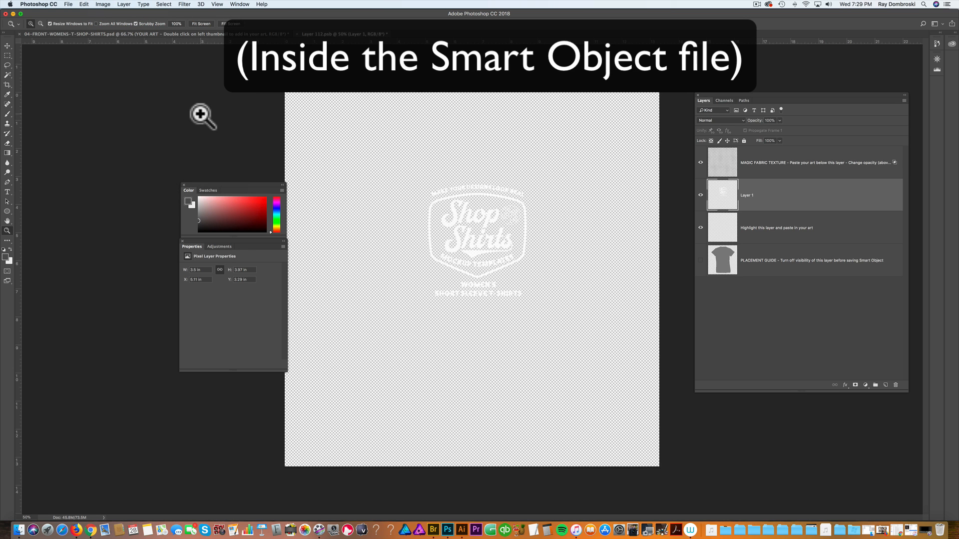
{"action": "key", "text": "super+s"}
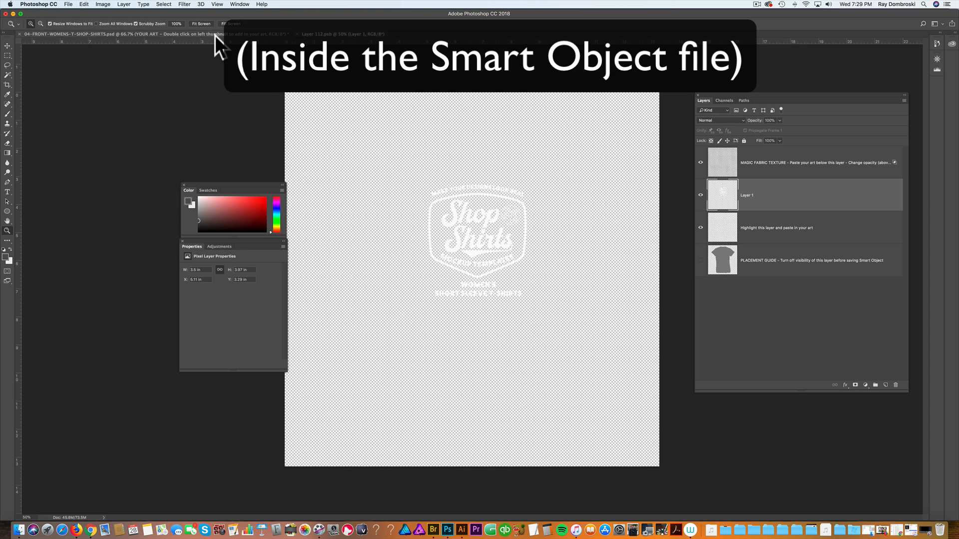
{"action": "left_click", "coordinate": [217, 34]}
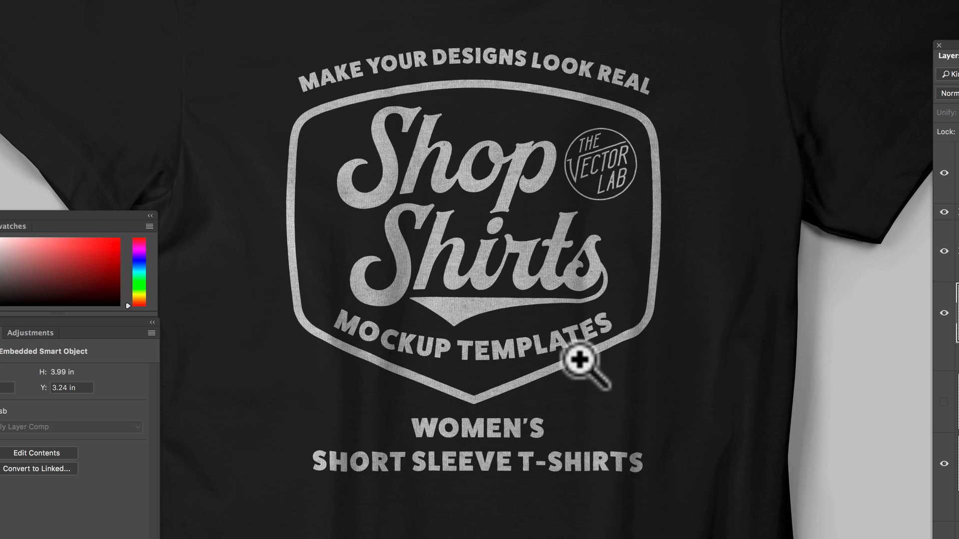
Step: Show the HEATHER layer and set its opacity to 100%
{"action": "left_click", "coordinate": [621, 379], "text": "alt"}
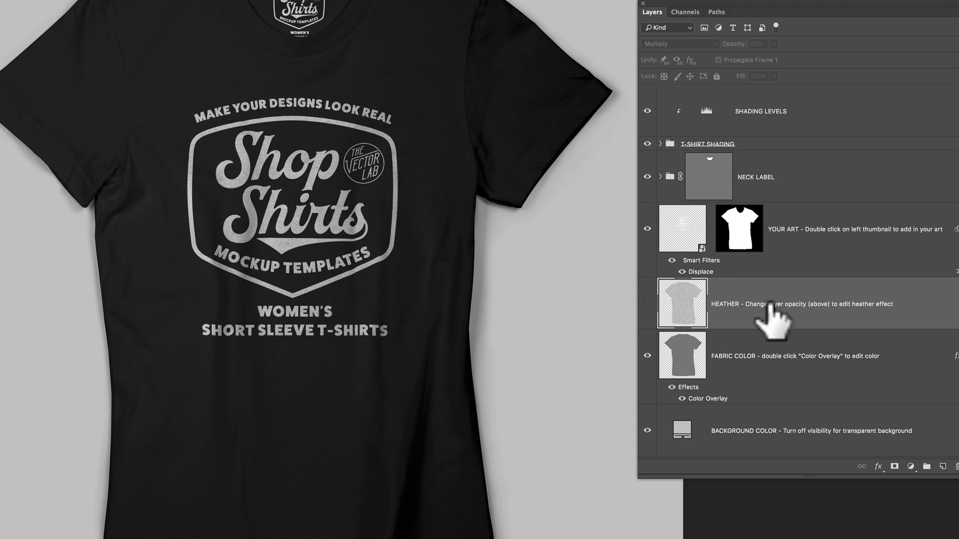
{"action": "left_click", "coordinate": [647, 304]}
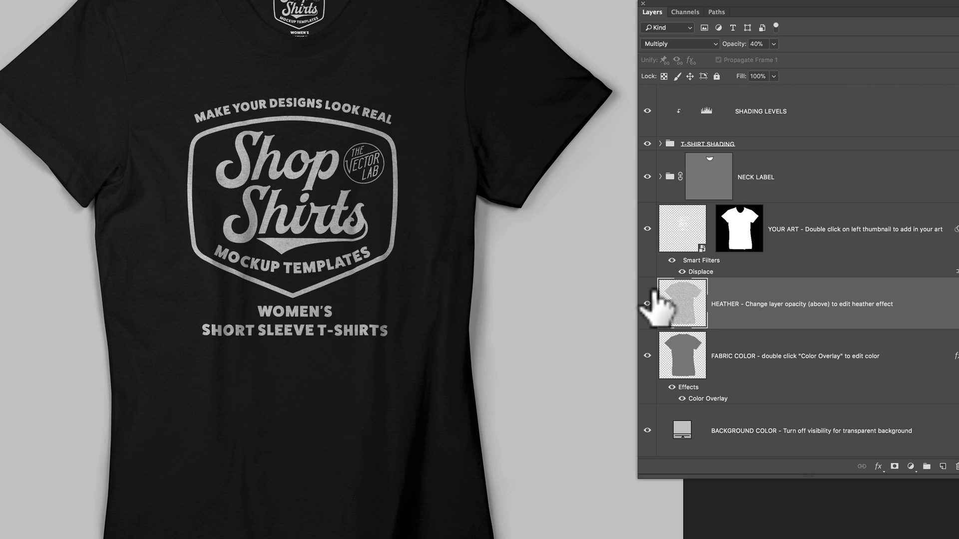
{"action": "left_click", "coordinate": [774, 44]}
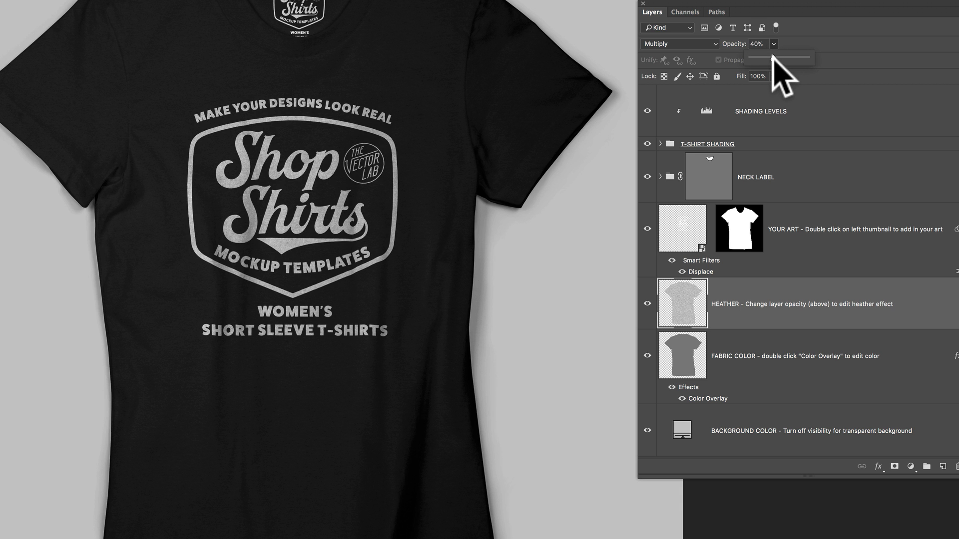
{"action": "left_click_drag", "start_coordinate": [774, 59], "coordinate": [816, 59]}
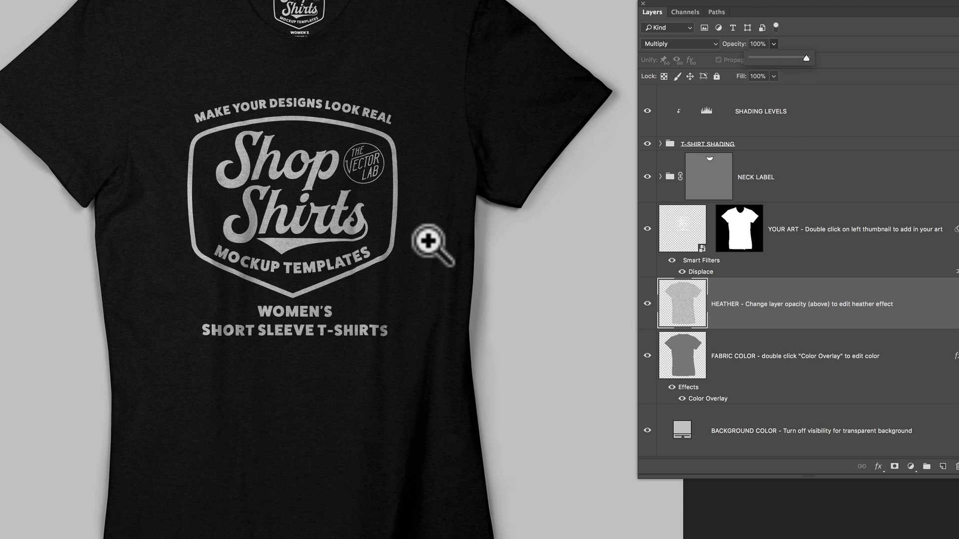
Step: Inspect the heather texture close up on the printed logo, then hide the HEATHER layer again
{"action": "left_click_drag", "start_coordinate": [193, 241], "coordinate": [192, 243]}
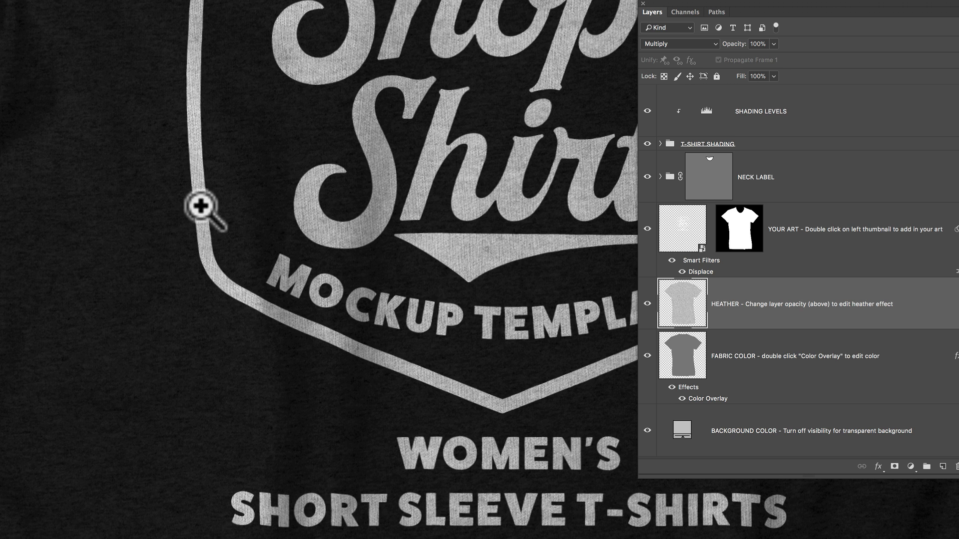
{"action": "left_click_drag", "start_coordinate": [274, 197], "coordinate": [270, 197]}
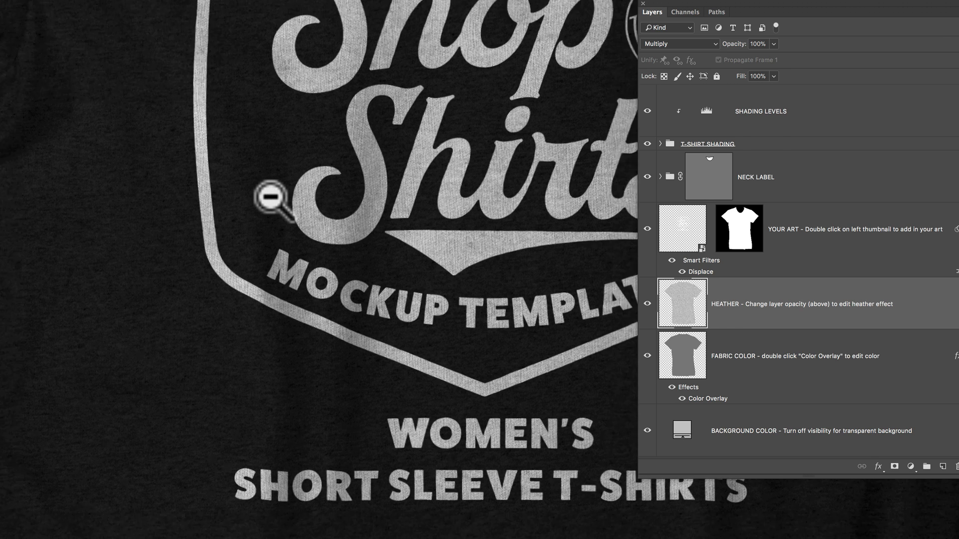
{"action": "left_click", "coordinate": [270, 197], "text": "alt"}
{"action": "left_click", "coordinate": [647, 303]}
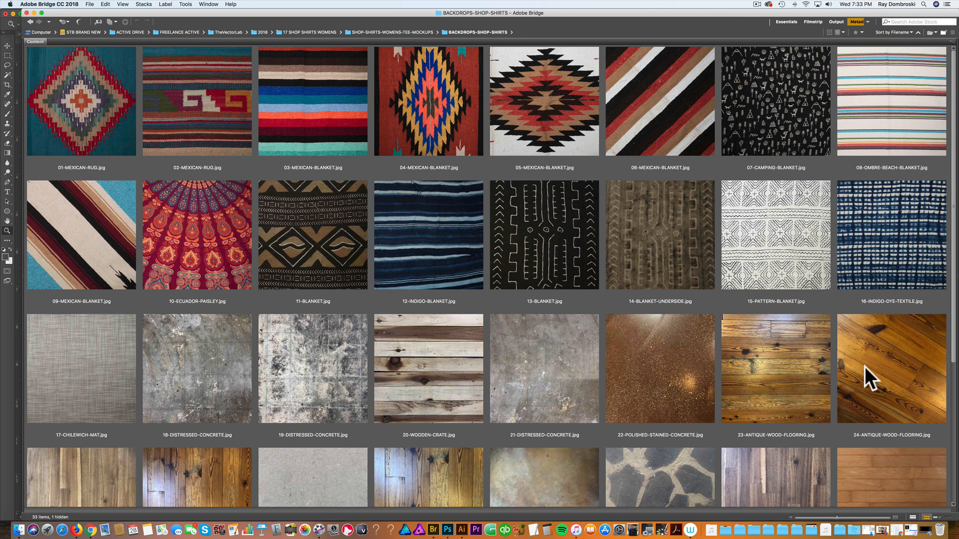
Step: In Adobe Bridge, open the 10-ECUADOR-PAISLEY.jpg backdrop in Photoshop, select the whole image and close the file
{"action": "left_click", "coordinate": [227, 223]}
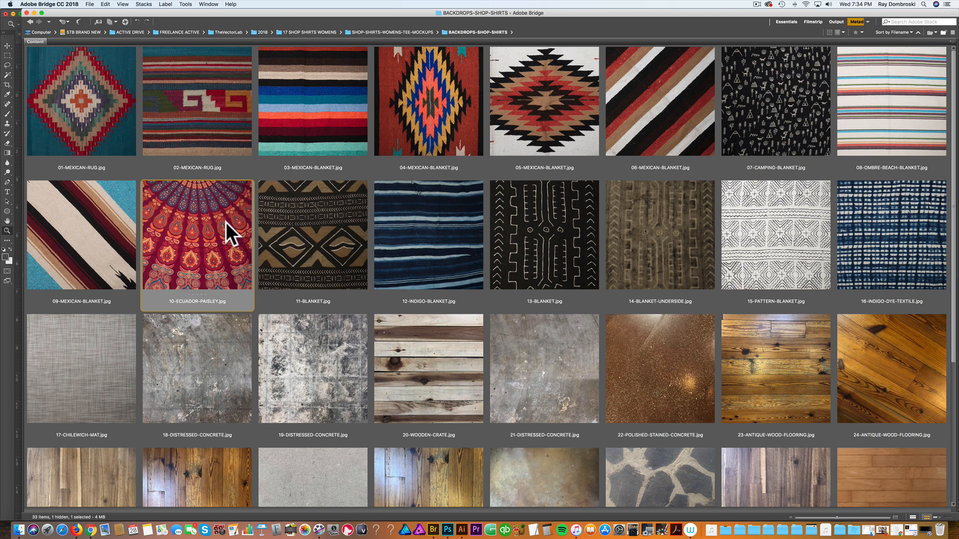
{"action": "mouse_move", "coordinate": [226, 223]}
{"action": "left_mouse_down"}
{"action": "mouse_move", "coordinate": [218, 231]}
{"action": "mouse_move", "coordinate": [239, 263]}
{"action": "mouse_move", "coordinate": [448, 529]}
{"action": "left_mouse_up"}
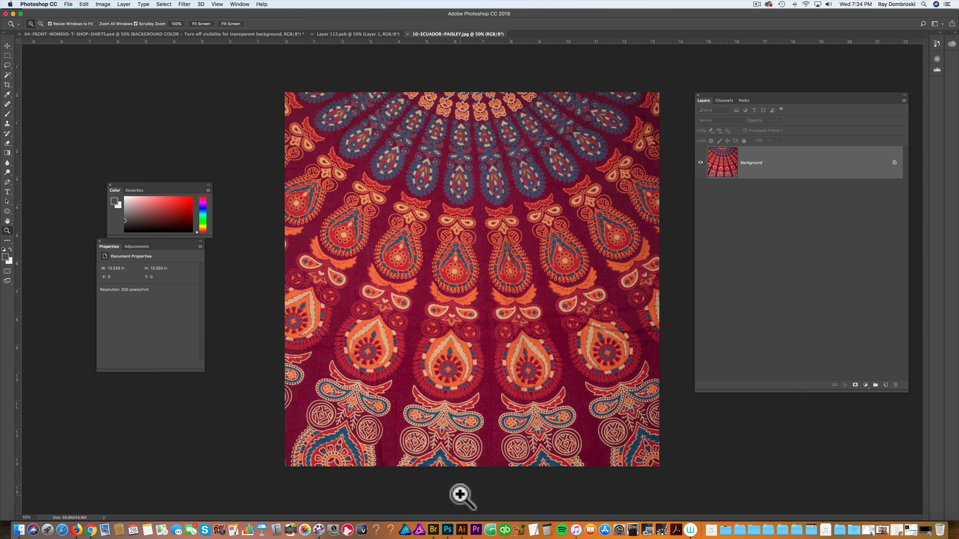
{"action": "key", "text": "super+a"}
{"action": "key", "text": "super+w"}
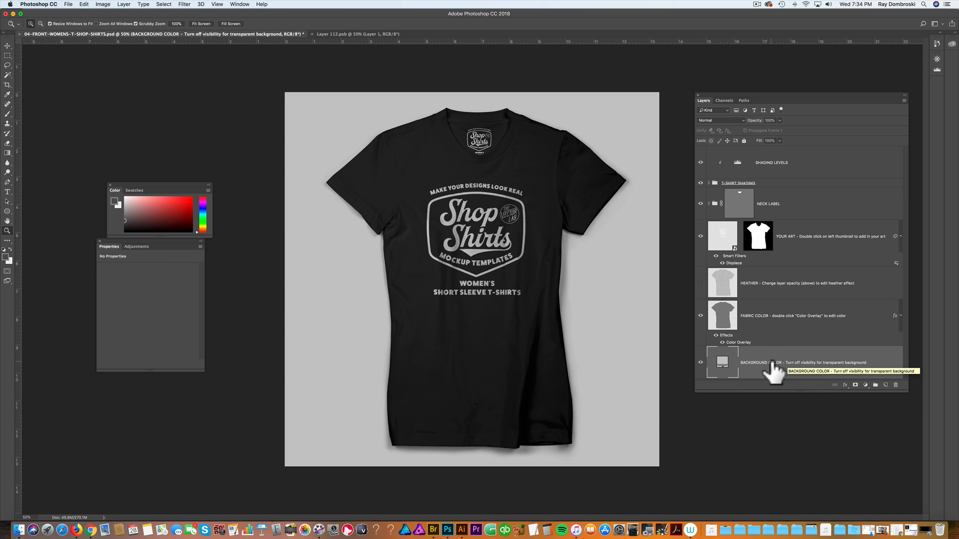
Step: Paste the paisley backdrop into the mockup as a new layer just above the background
{"action": "key", "text": "super+v"}
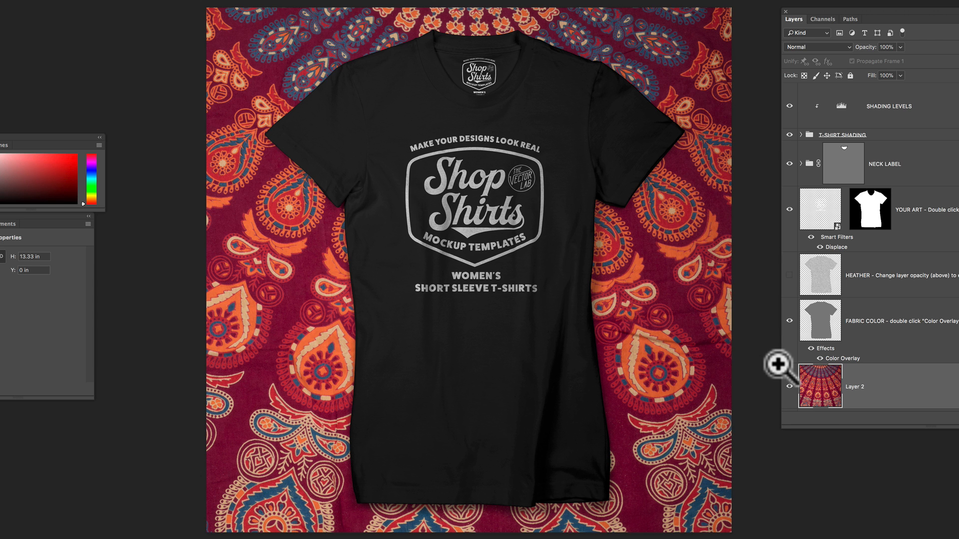
Step: Open Save for Web, enlarge the dialog, and set the exported image size to 2000 px wide
{"action": "left_click", "coordinate": [68, 4]}
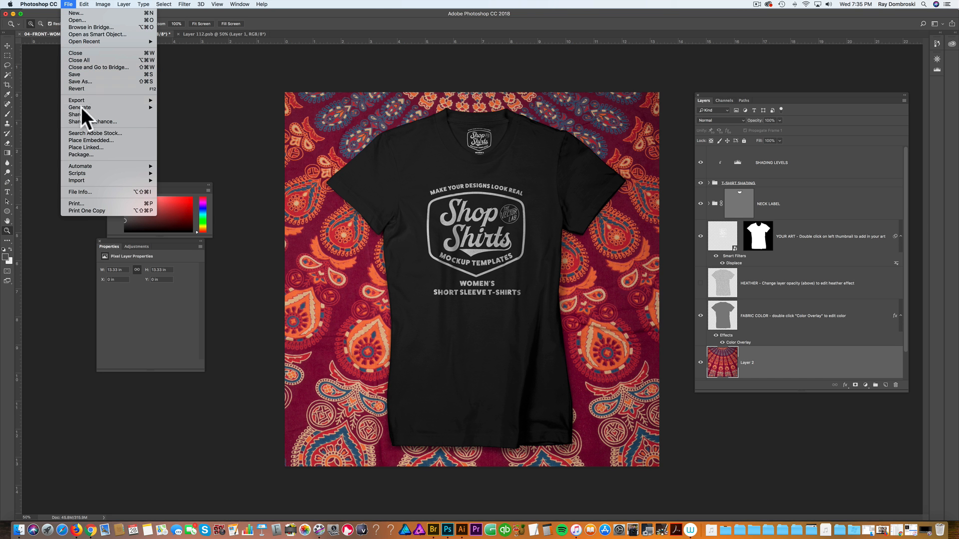
{"action": "mouse_move", "coordinate": [86, 101]}
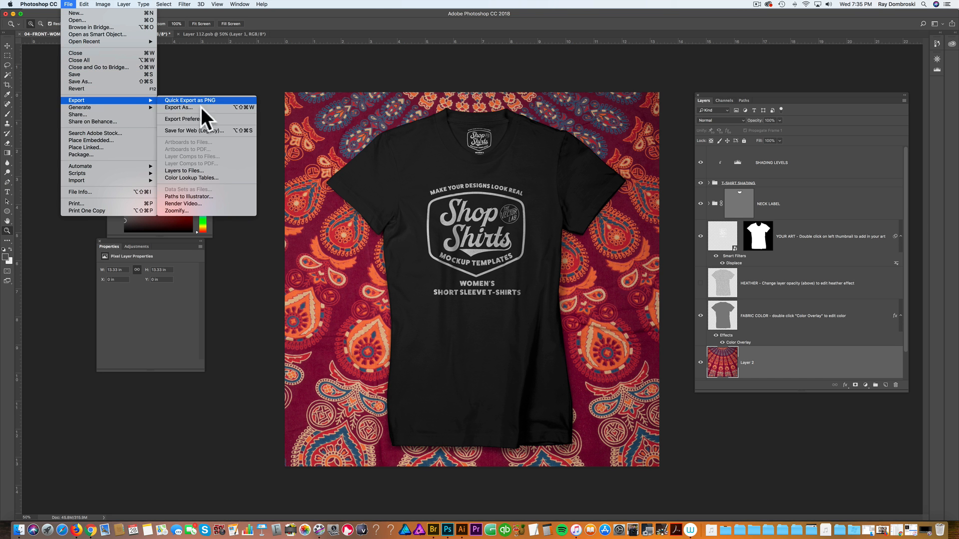
{"action": "left_click", "coordinate": [200, 131]}
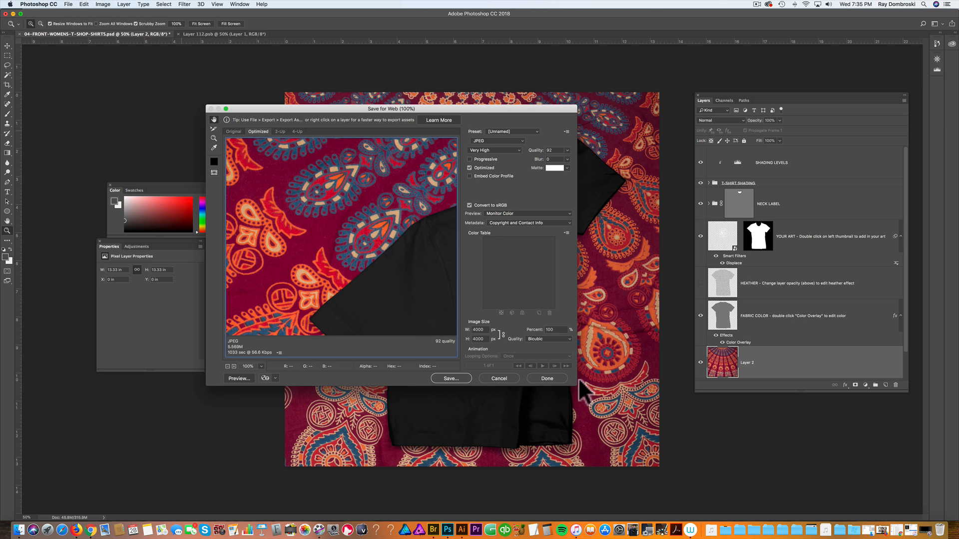
{"action": "left_click_drag", "start_coordinate": [578, 385], "coordinate": [736, 480]}
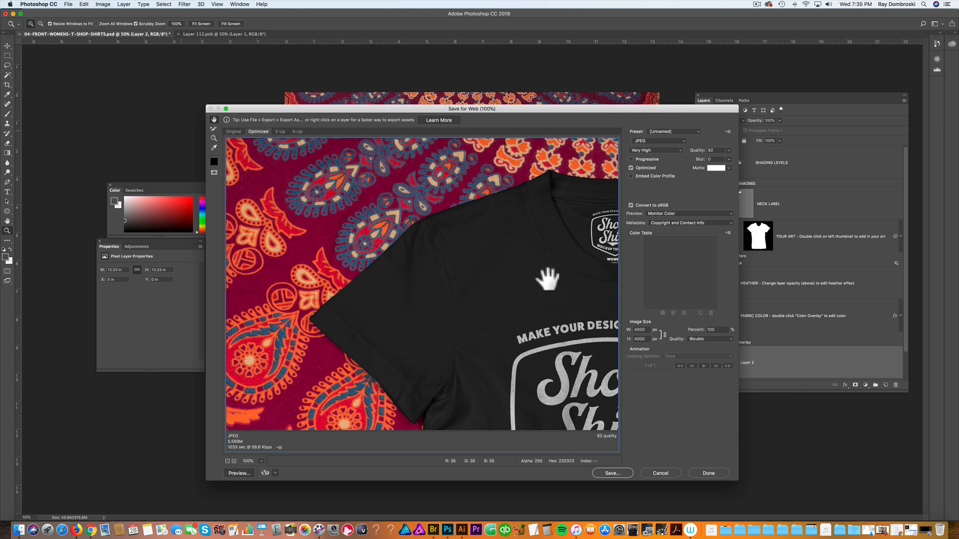
{"action": "scroll", "coordinate": [548, 279], "scroll_direction": "down", "scroll_amount": 10}
{"action": "scroll", "coordinate": [548, 279], "scroll_direction": "right", "scroll_amount": 10}
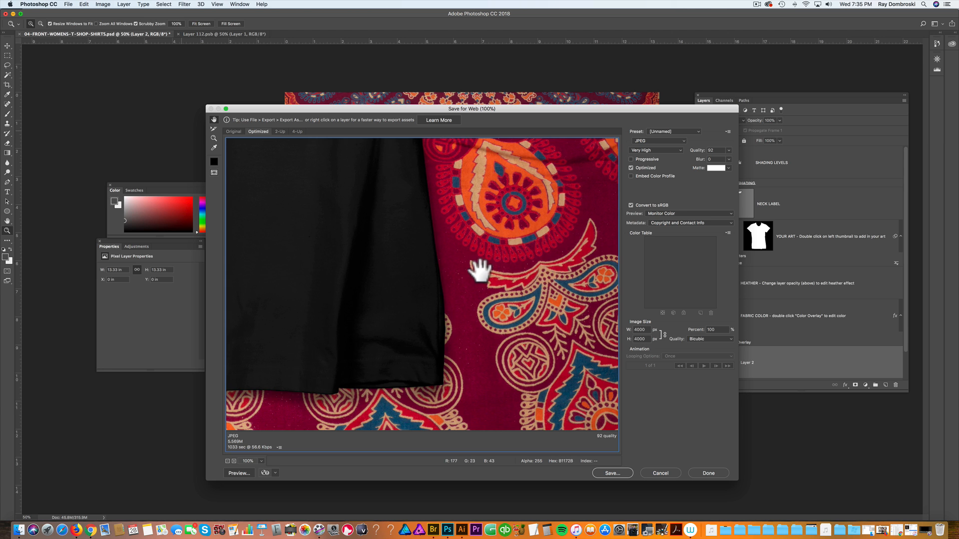
{"action": "scroll", "coordinate": [479, 270], "scroll_direction": "up", "scroll_amount": 10}
{"action": "scroll", "coordinate": [480, 270], "scroll_direction": "left", "scroll_amount": 10}
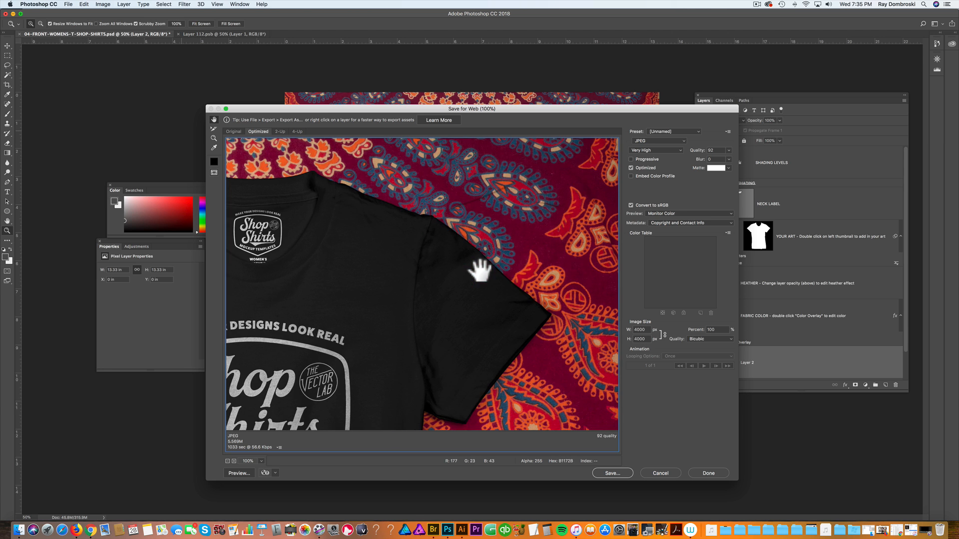
{"action": "left_click", "coordinate": [646, 329]}
{"action": "type", "text": "2"}
{"action": "left_click", "coordinate": [719, 330]}
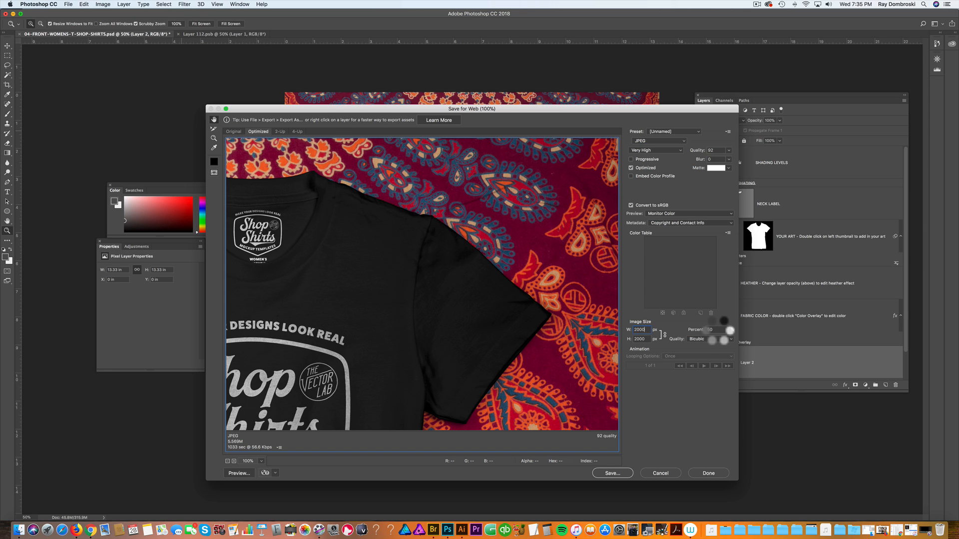